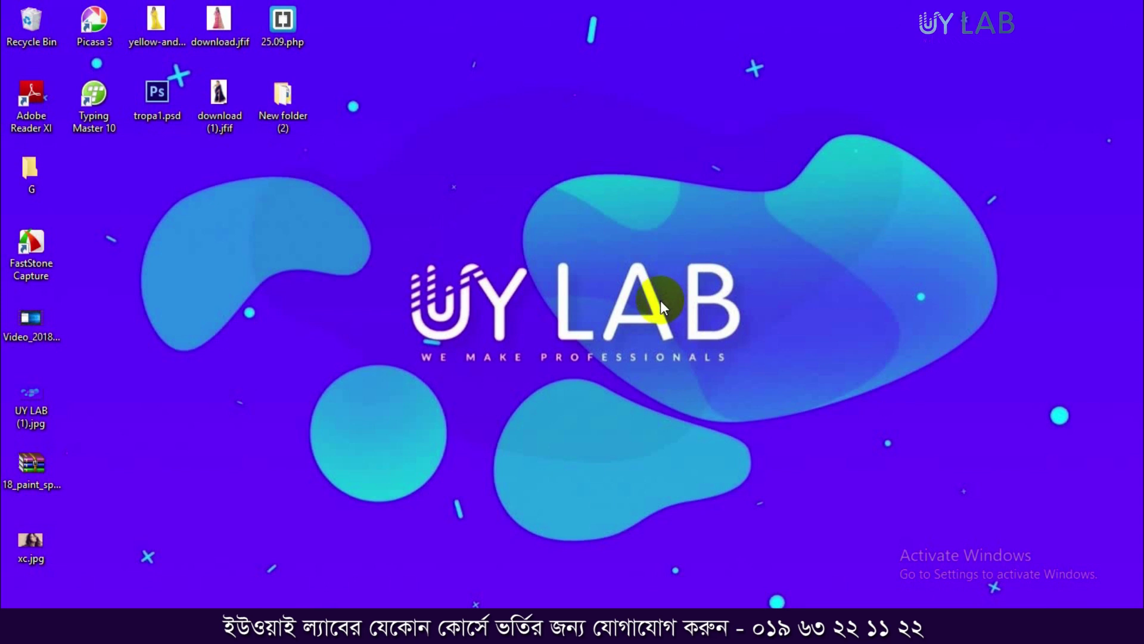
- Refresh the desktop and minimize the open Photoshop window
{"action": "right_click", "coordinate": [593, 284]}
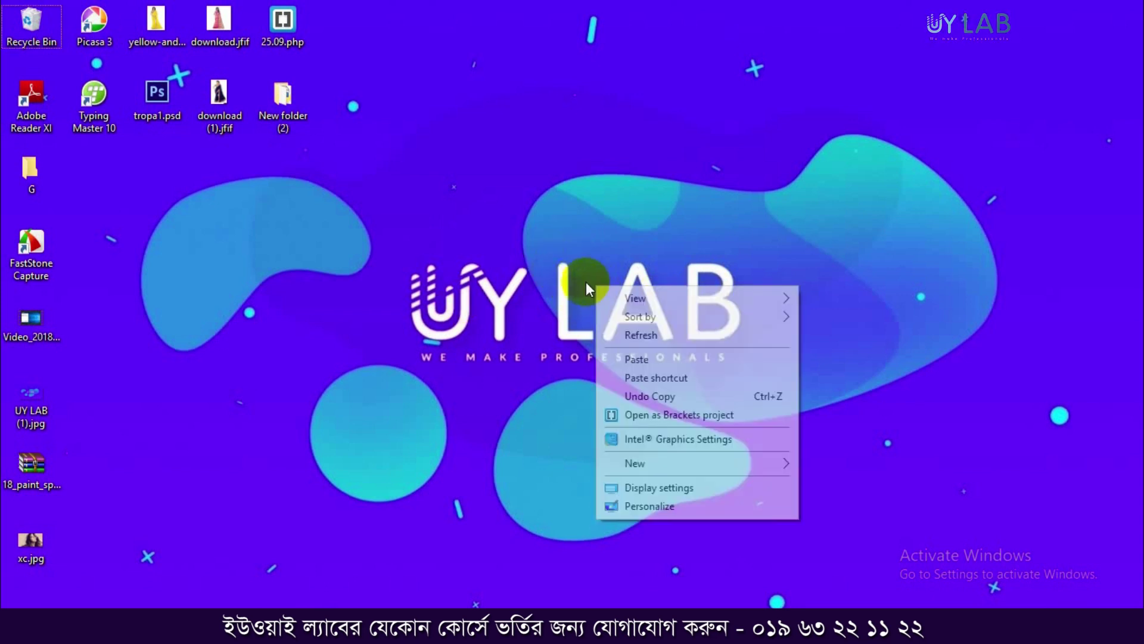
{"action": "left_click", "coordinate": [624, 334]}
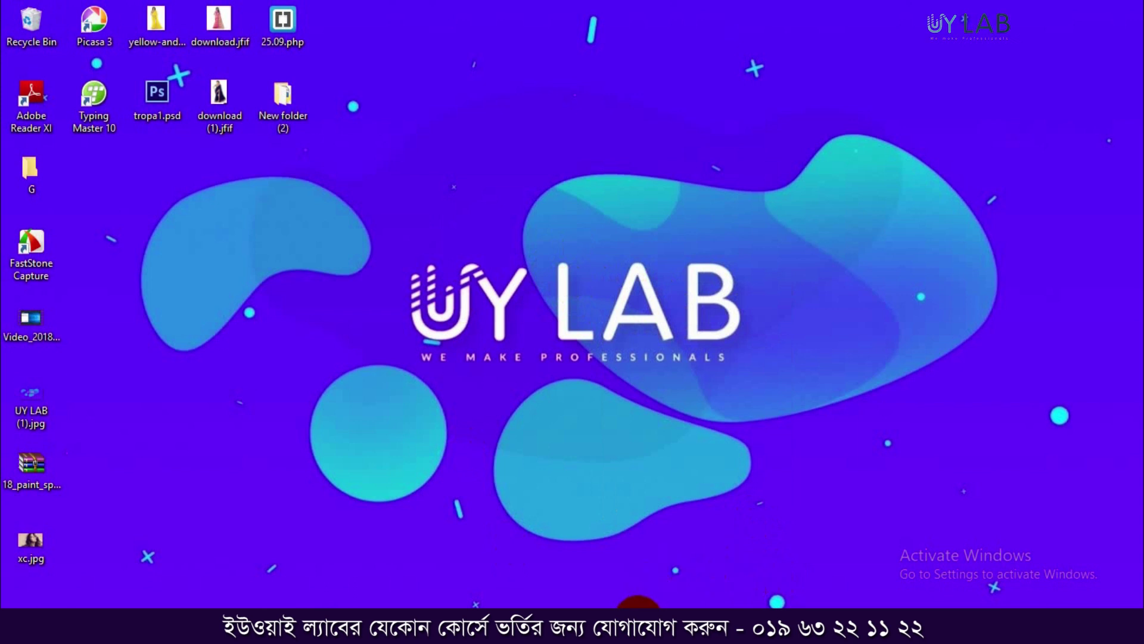
{"action": "left_click", "coordinate": [638, 618]}
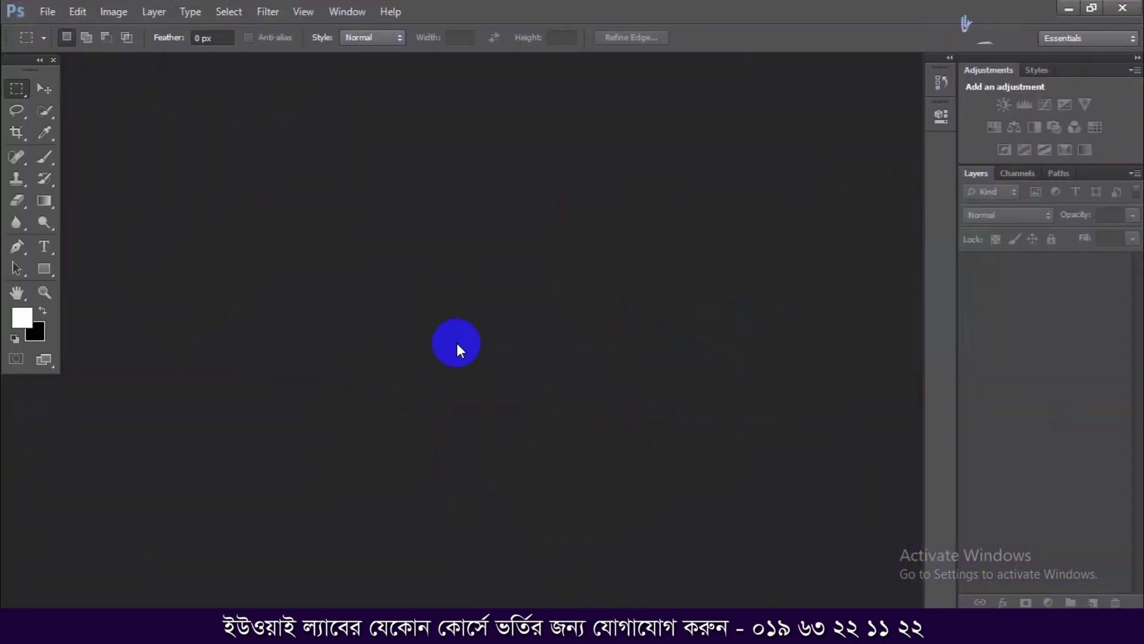
{"action": "left_click", "coordinate": [1068, 8]}
{"action": "left_click", "coordinate": [35, 546]}
- Open the yunhe ABR brush file from the 18_paint_splash_brushes_by_yunyunsarang.zip archive
{"action": "double_click", "coordinate": [28, 472]}
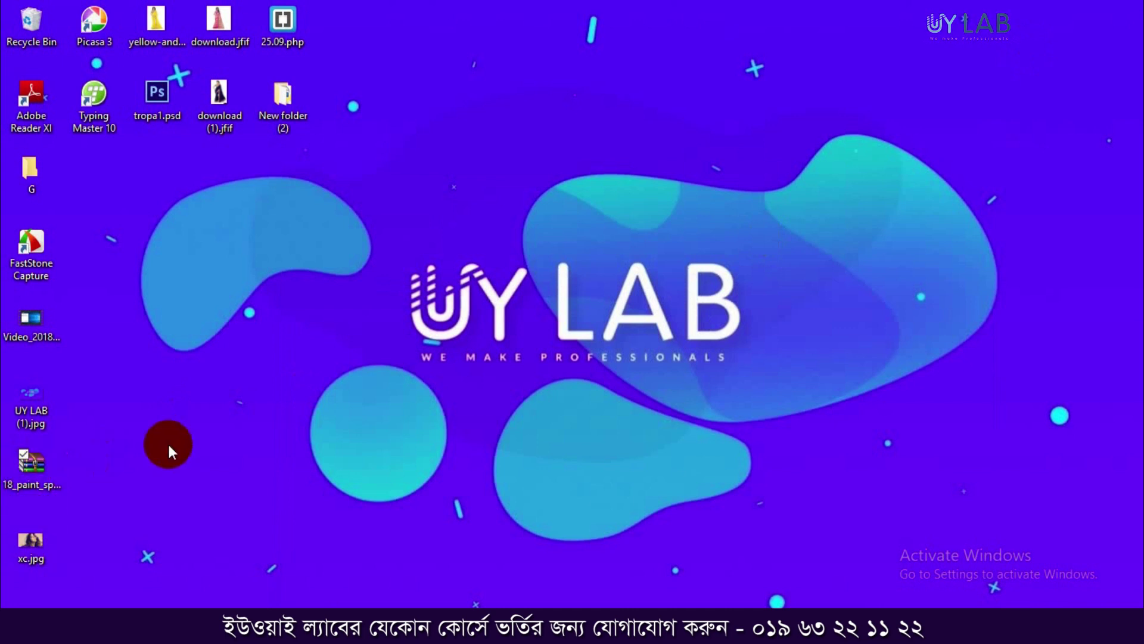
{"action": "double_click", "coordinate": [199, 279]}
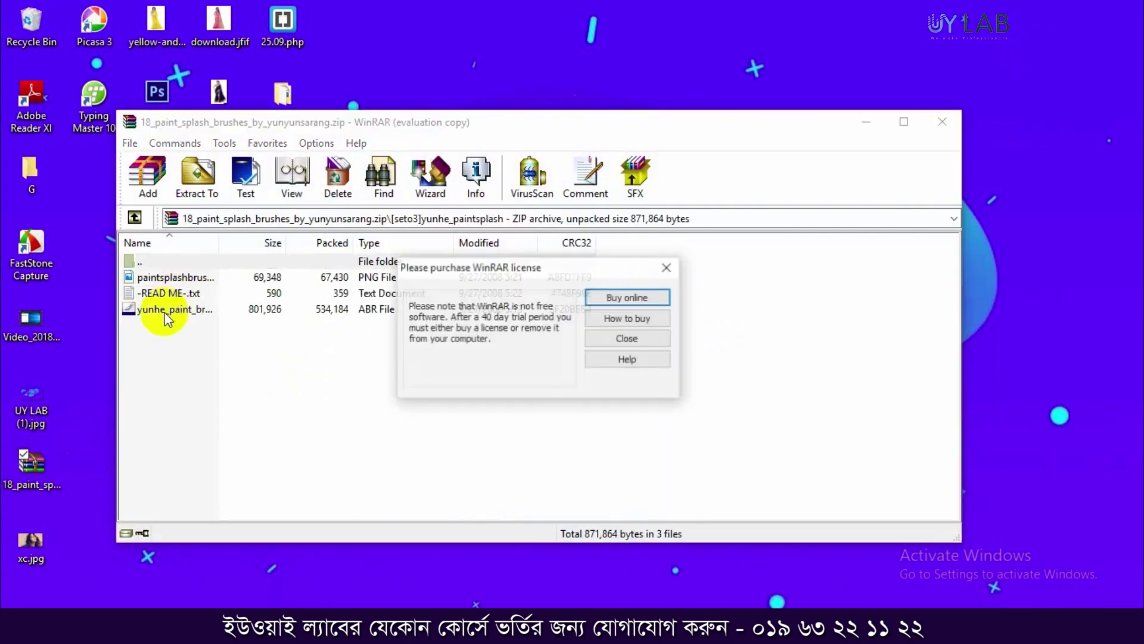
{"action": "left_click", "coordinate": [623, 345]}
{"action": "left_click", "coordinate": [197, 319]}
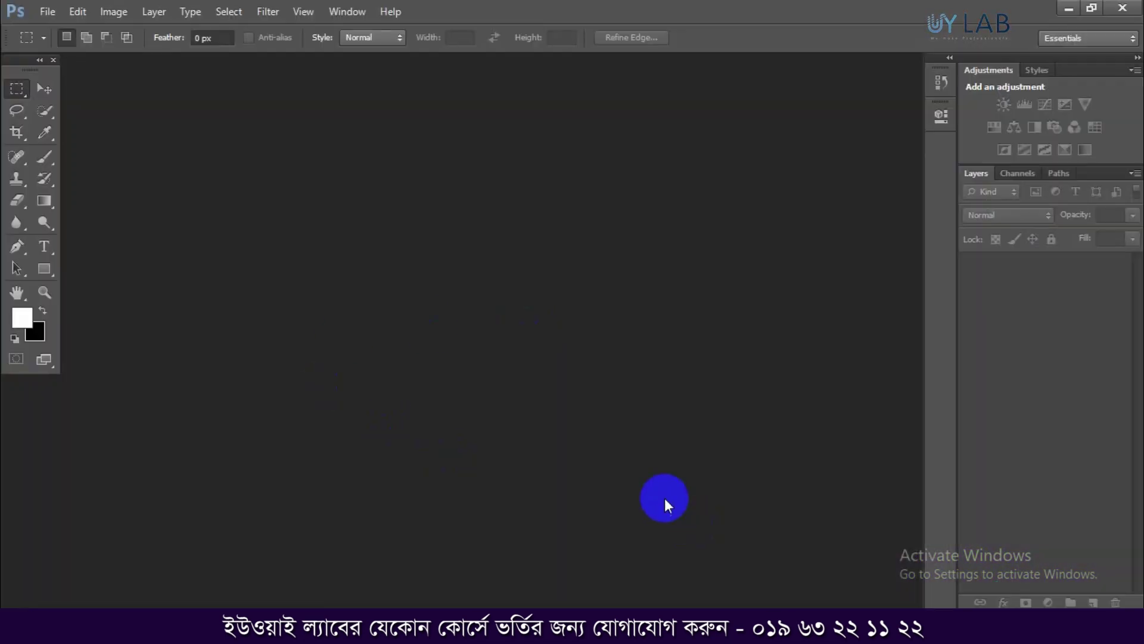
- Create a new blank document and switch to the Brush tool
{"action": "key", "text": "ctrl+n"}
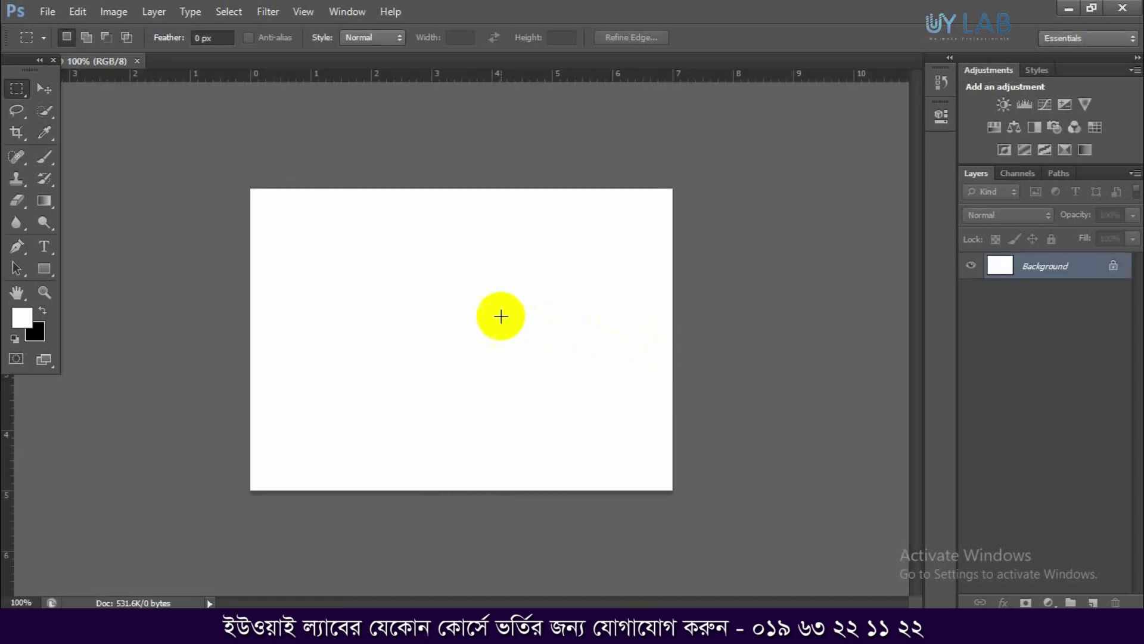
{"action": "scroll", "coordinate": [401, 299], "scroll_direction": "up", "scroll_amount": 2}
{"action": "scroll", "coordinate": [401, 299], "scroll_direction": "down", "scroll_amount": 1}
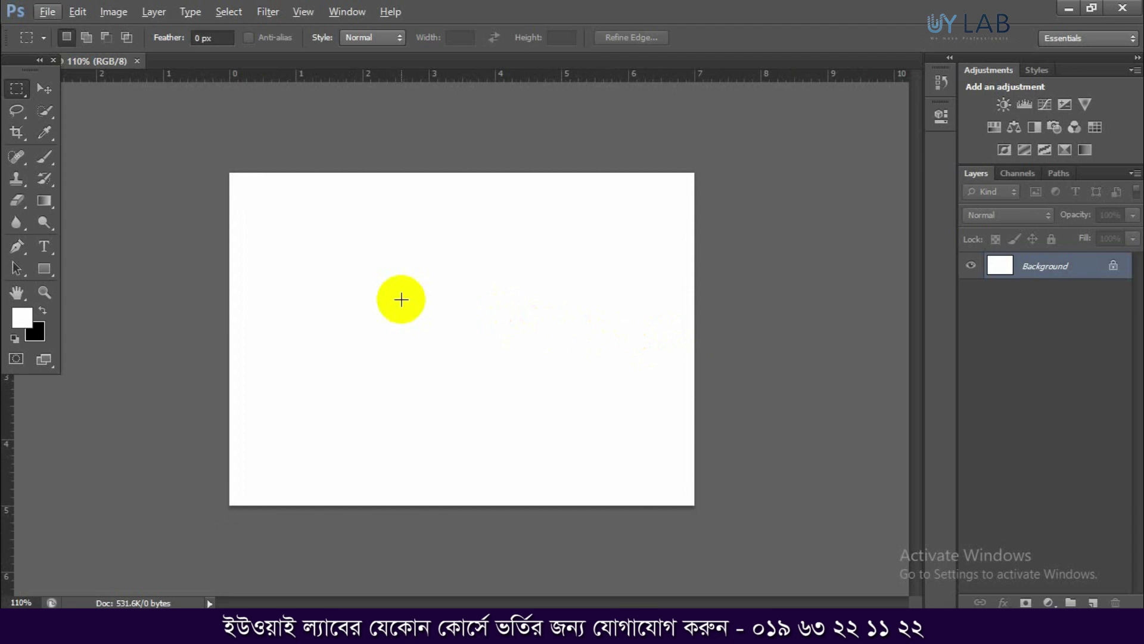
{"action": "key", "text": "b"}
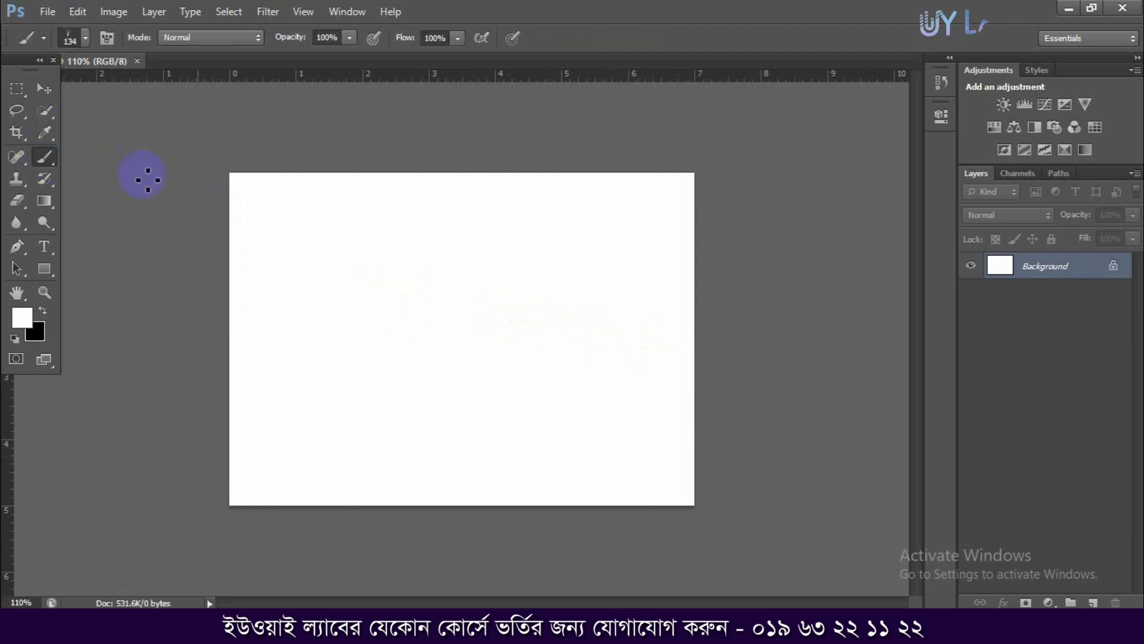
- Pick a splash brush preset, after testing and undoing a grass-shaped brush
{"action": "right_click", "coordinate": [459, 262]}
{"action": "mouse_move", "coordinate": [683, 481]}
{"action": "left_mouse_down"}
{"action": "mouse_move", "coordinate": [752, 574]}
{"action": "mouse_move", "coordinate": [812, 552]}
{"action": "left_mouse_up"}
{"action": "left_click", "coordinate": [396, 196]}
{"action": "left_click", "coordinate": [370, 184]}
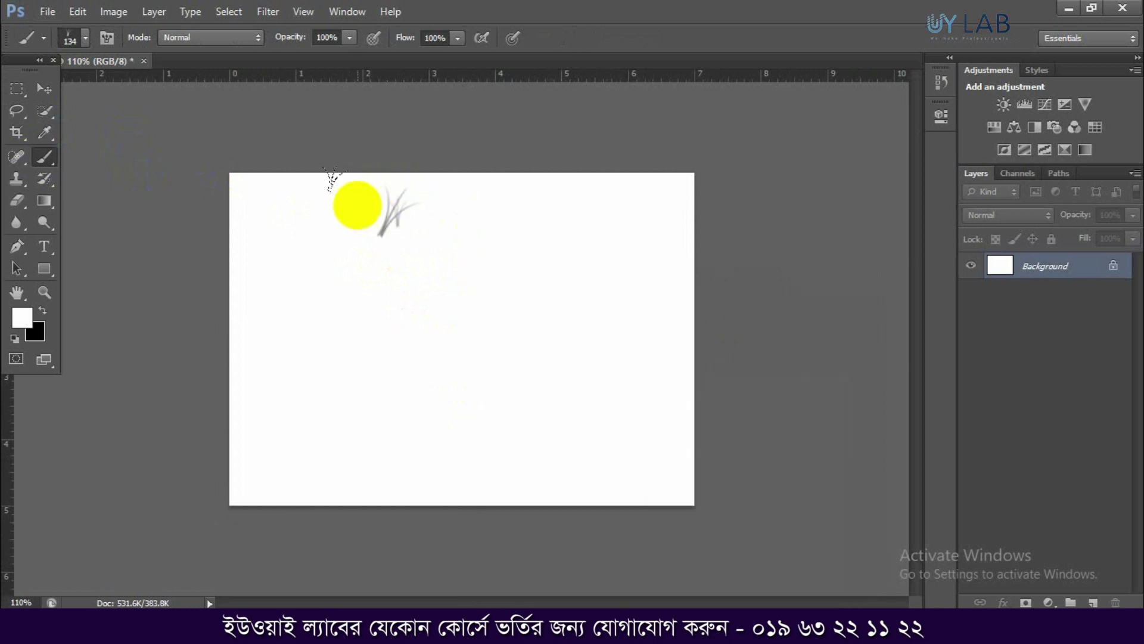
{"action": "key", "text": "ctrl+z"}
{"action": "right_click", "coordinate": [390, 197]}
{"action": "left_click", "coordinate": [636, 454]}
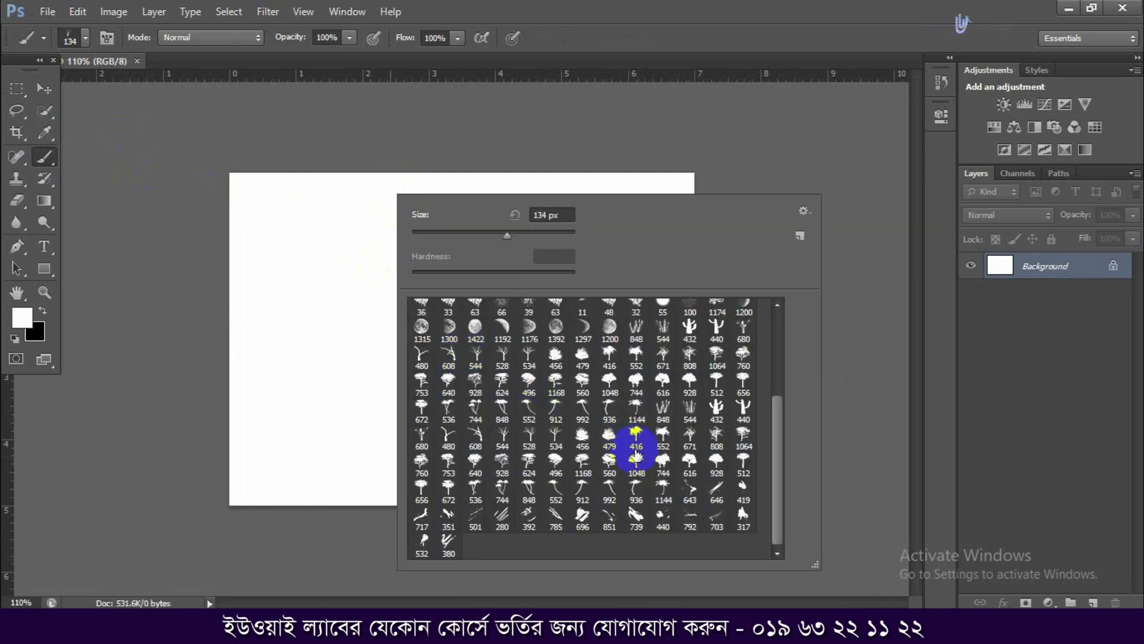
{"action": "left_click", "coordinate": [781, 18]}
{"action": "left_click", "coordinate": [416, 214]}
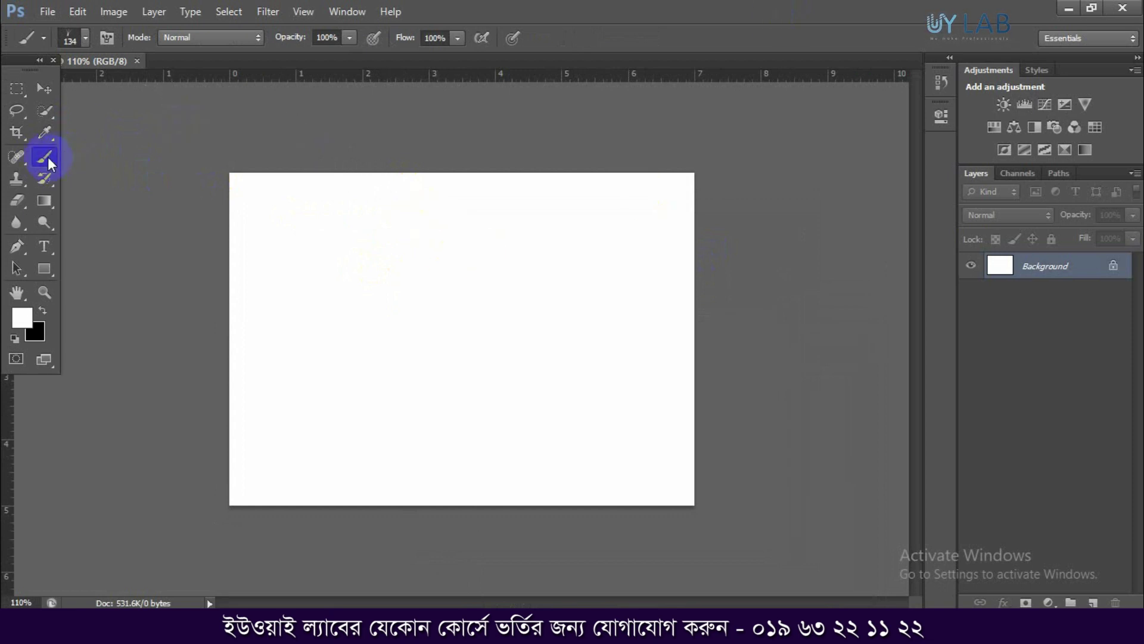
- Add Layer 1 and paint test strokes with the 351 brush at 300 px
{"action": "left_click", "coordinate": [1092, 602]}
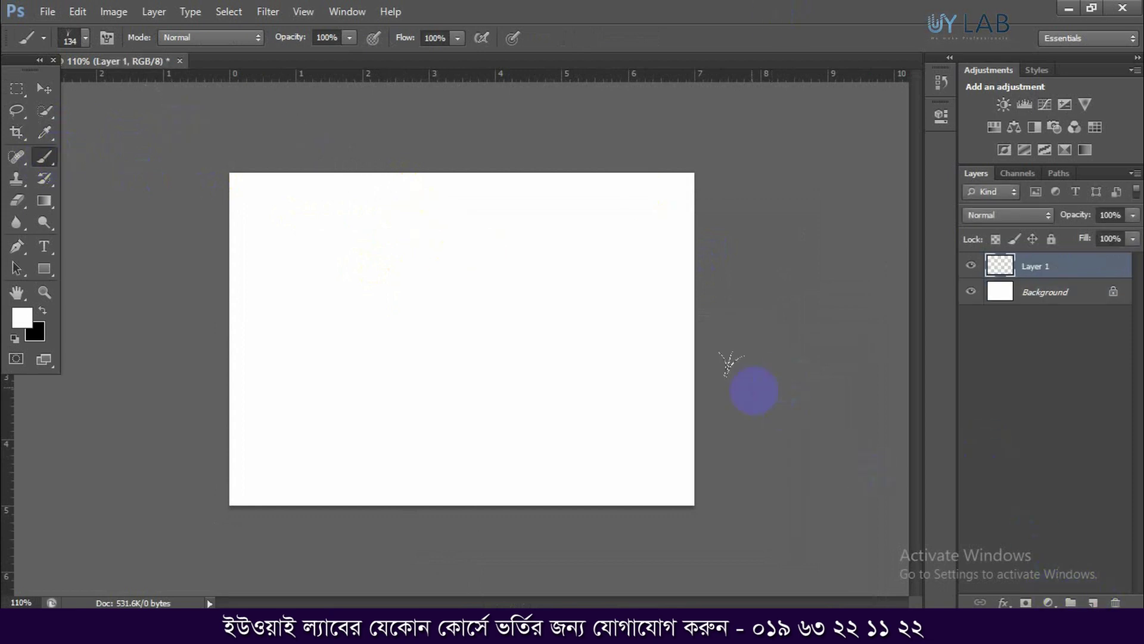
{"action": "left_click_drag", "start_coordinate": [302, 179], "coordinate": [410, 235]}
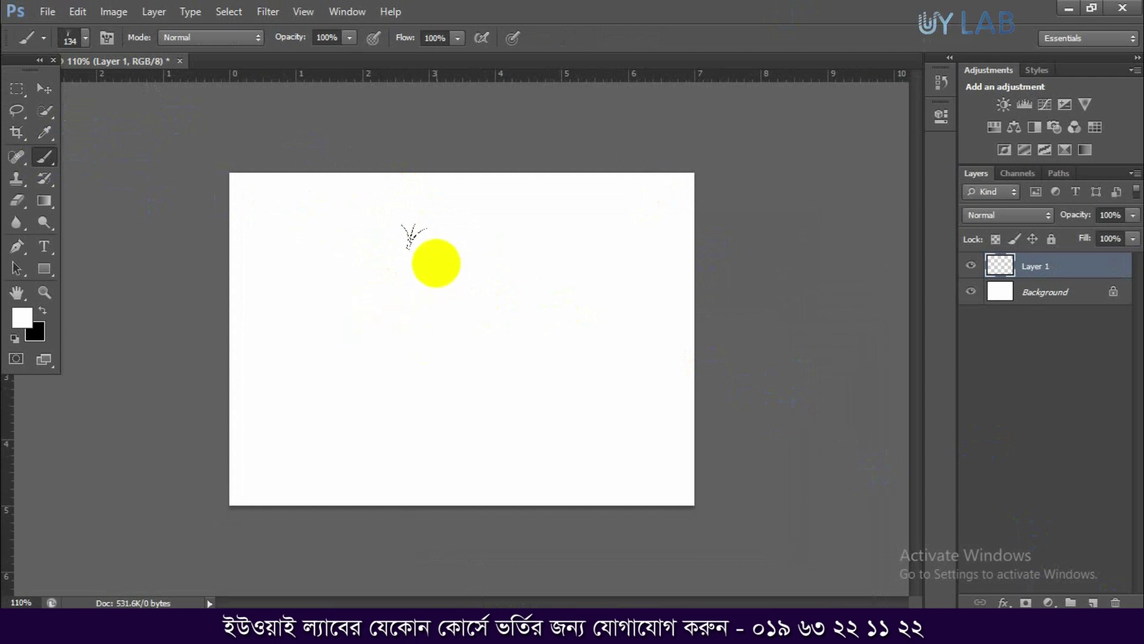
{"action": "right_click", "coordinate": [436, 263]}
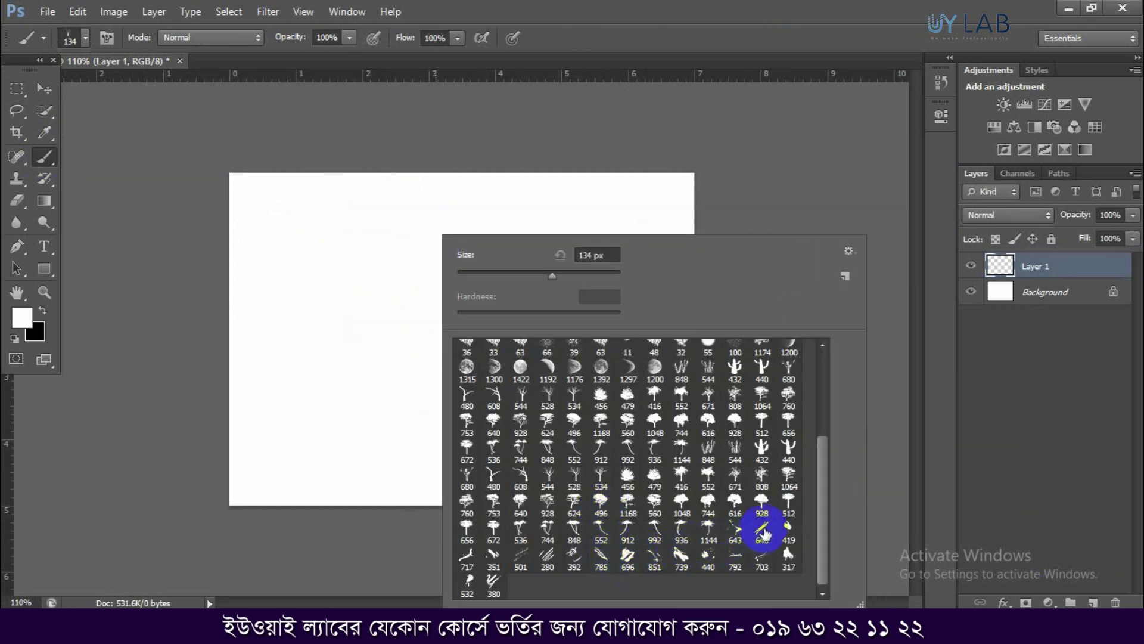
{"action": "left_click", "coordinate": [493, 560]}
{"action": "left_click", "coordinate": [756, 8]}
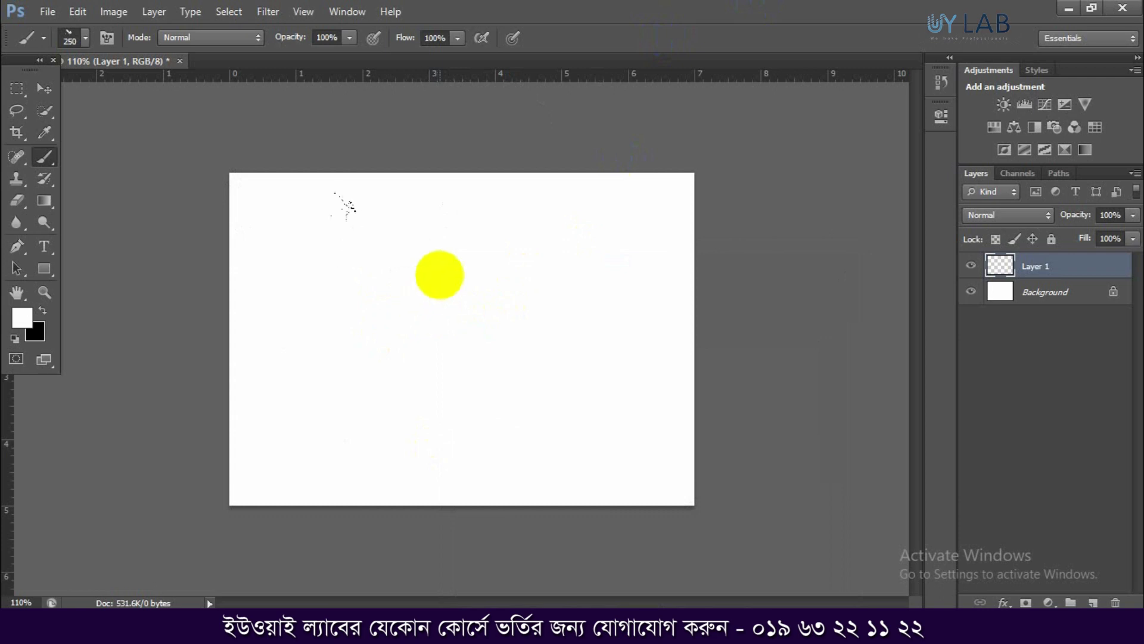
{"action": "key", "text": "bracketright"}
{"action": "key", "text": "bracketright"}
{"action": "key", "text": "bracketright"}
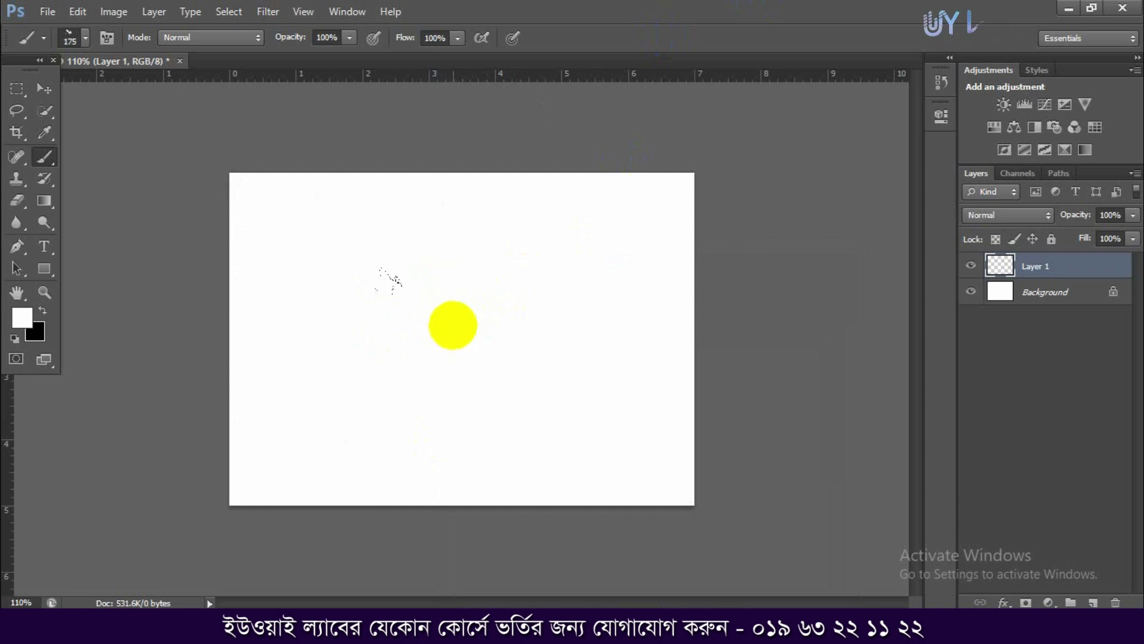
{"action": "left_click_drag", "start_coordinate": [388, 258], "coordinate": [114, 295]}
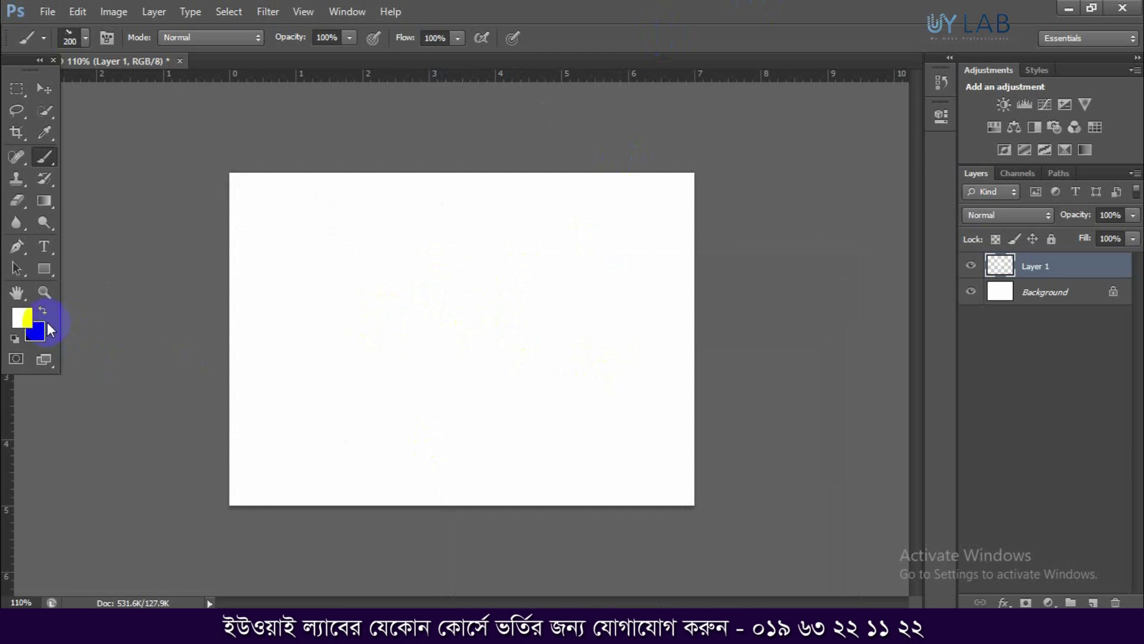
- Paint black splash strokes near the centre, then switch to the 785 streak brush
{"action": "key", "text": "d"}
{"action": "left_click_drag", "start_coordinate": [378, 302], "coordinate": [587, 359]}
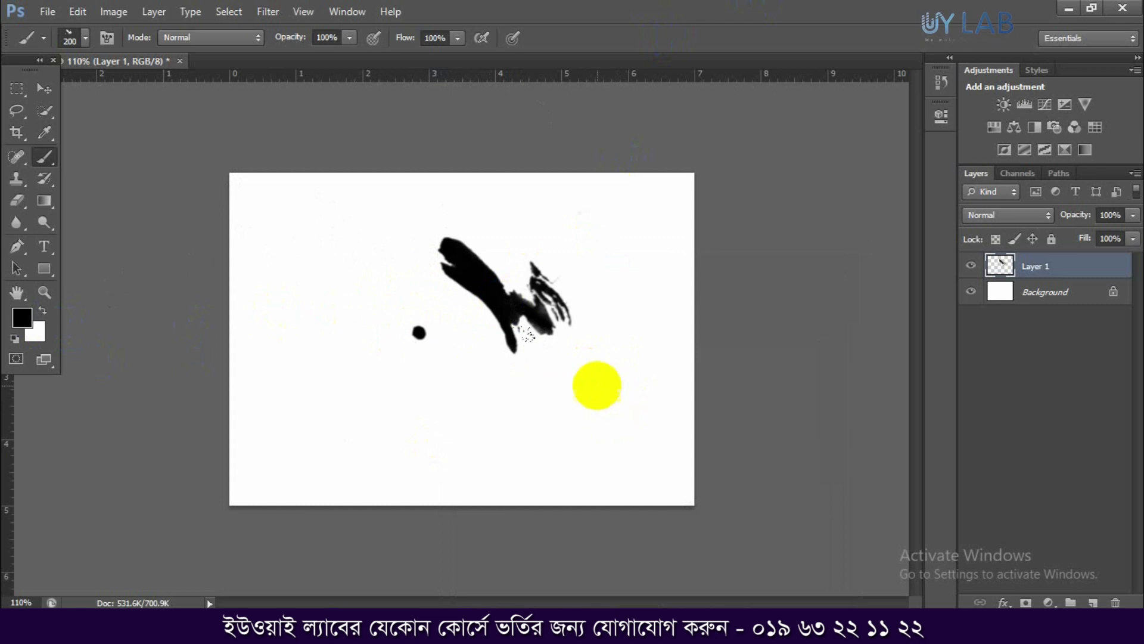
{"action": "right_click", "coordinate": [595, 312]}
{"action": "left_click", "coordinate": [728, 553]}
{"action": "left_click", "coordinate": [758, 559]}
{"action": "left_click", "coordinate": [754, 256]}
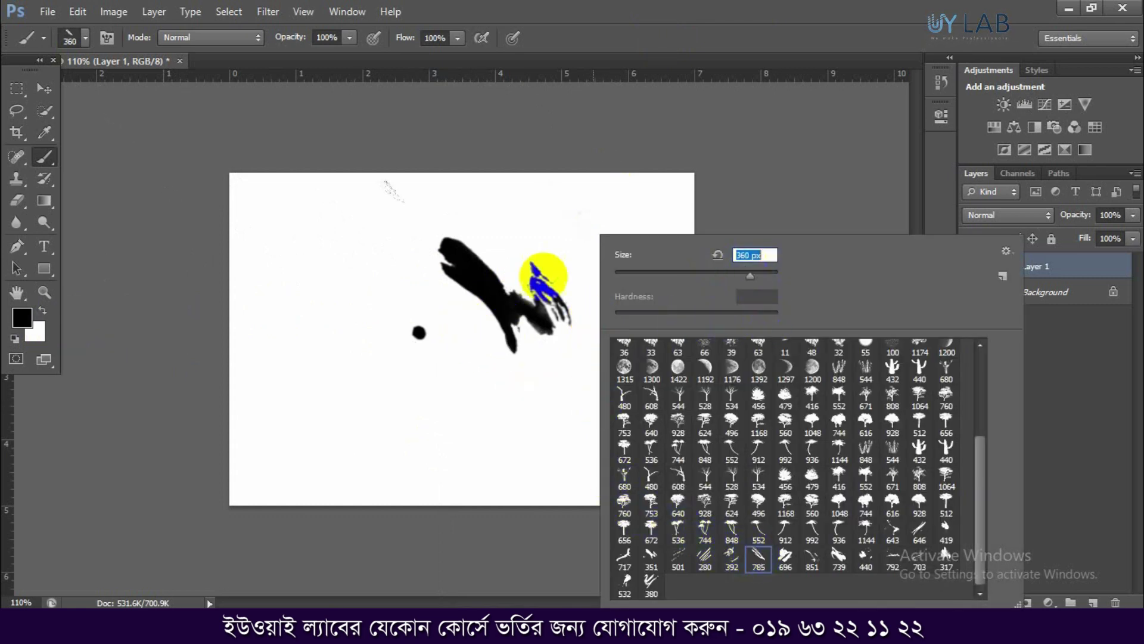
- Stamp a 200 px streak splash beside the black strokes, undoing a larger attempt
{"action": "left_click", "coordinate": [424, 306]}
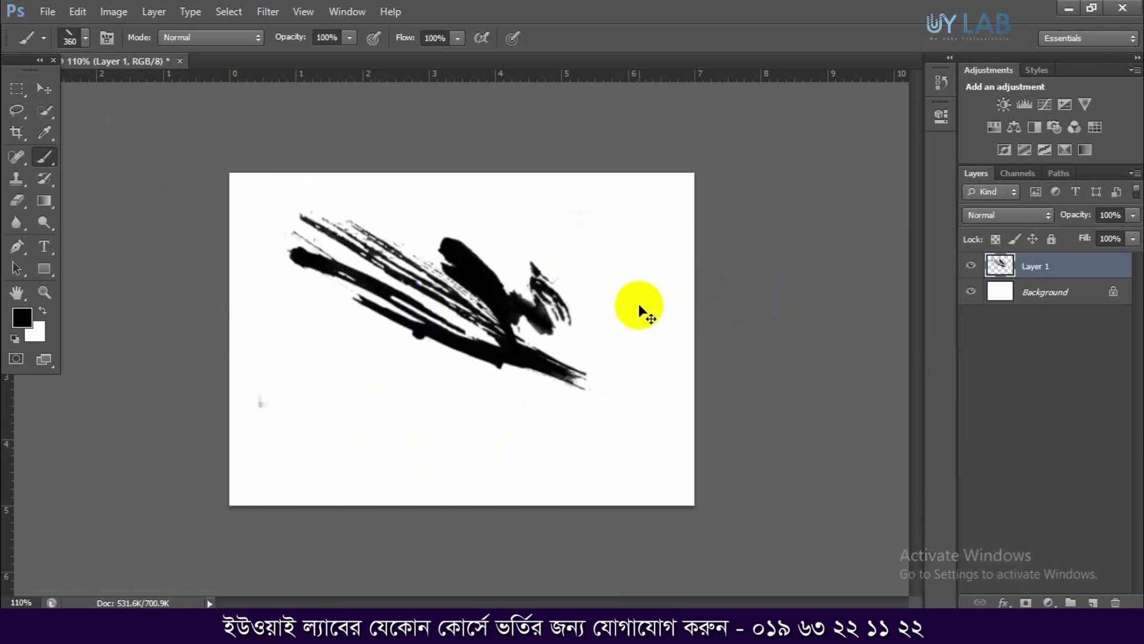
{"action": "key", "text": "ctrl+z"}
{"action": "left_click", "coordinate": [417, 319]}
{"action": "key", "text": "bracketleft"}
{"action": "key", "text": "bracketleft"}
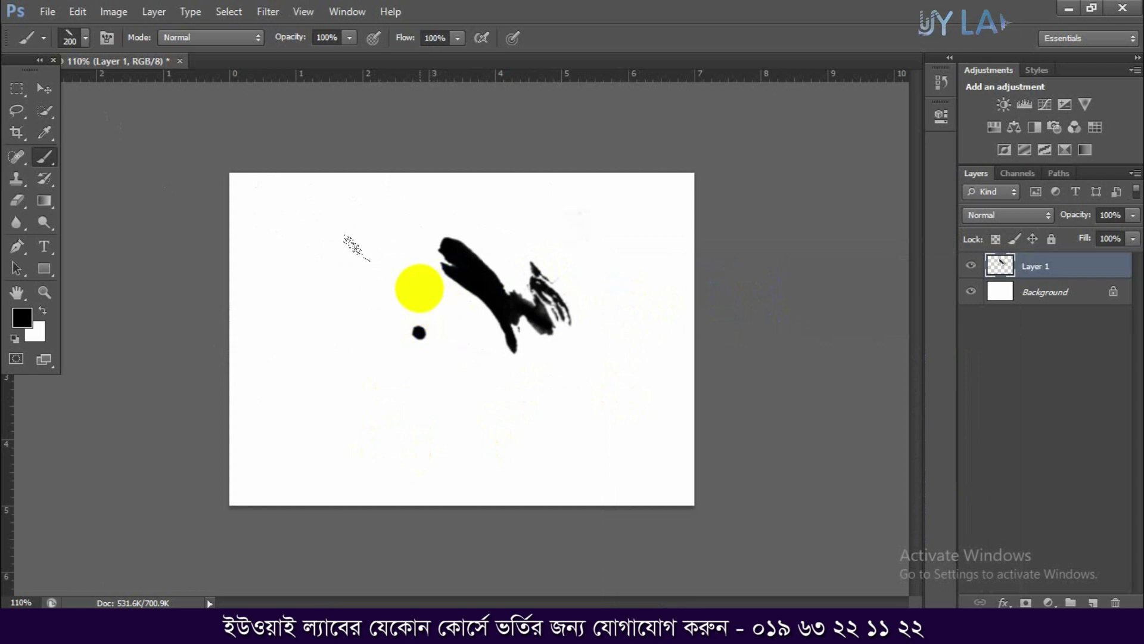
{"action": "left_click", "coordinate": [419, 286]}
{"action": "right_click", "coordinate": [511, 327]}
- Stamp splashes with the 280 brush at 174 px and the 717 brush at 168 px
{"action": "left_click", "coordinate": [648, 524]}
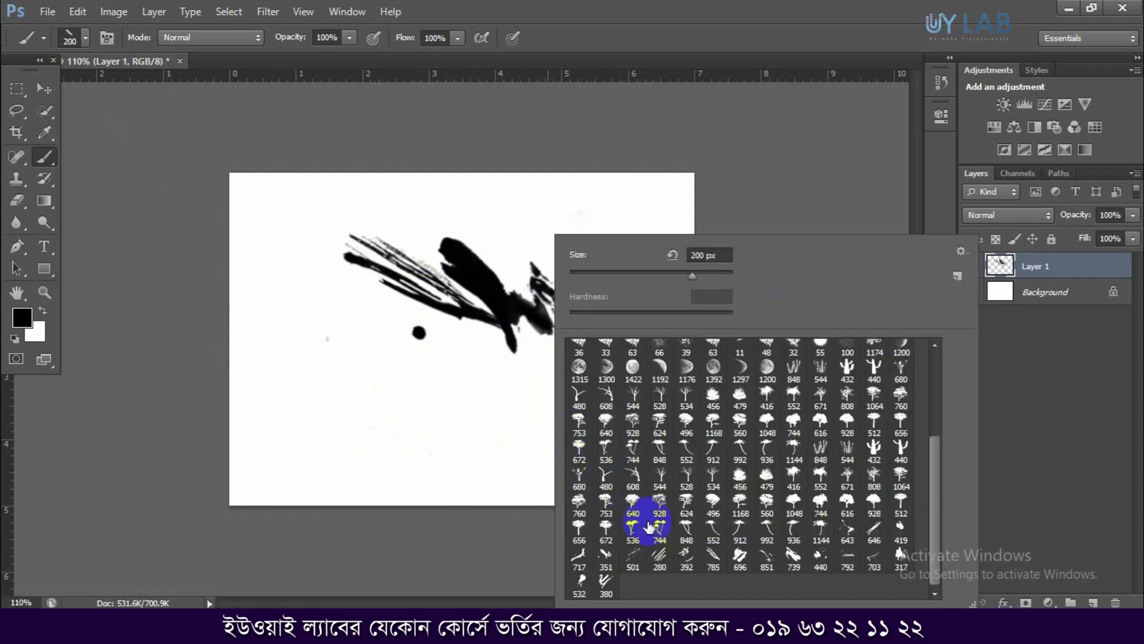
{"action": "left_click", "coordinate": [690, 275]}
{"action": "type", "text": "174"}
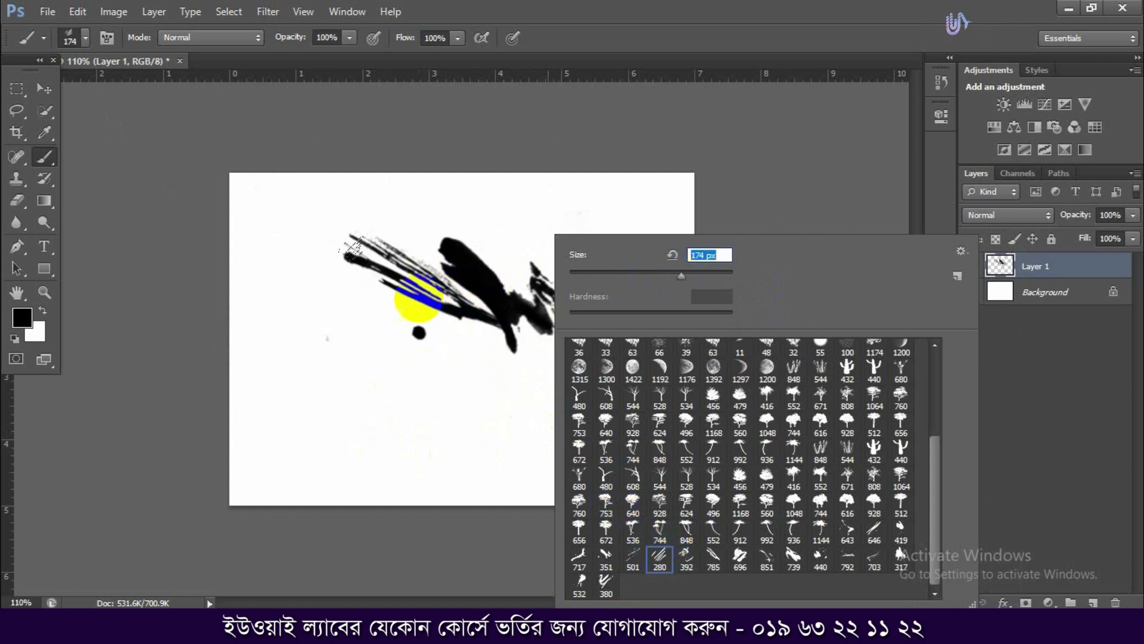
{"action": "left_click", "coordinate": [408, 306]}
{"action": "right_click", "coordinate": [595, 234]}
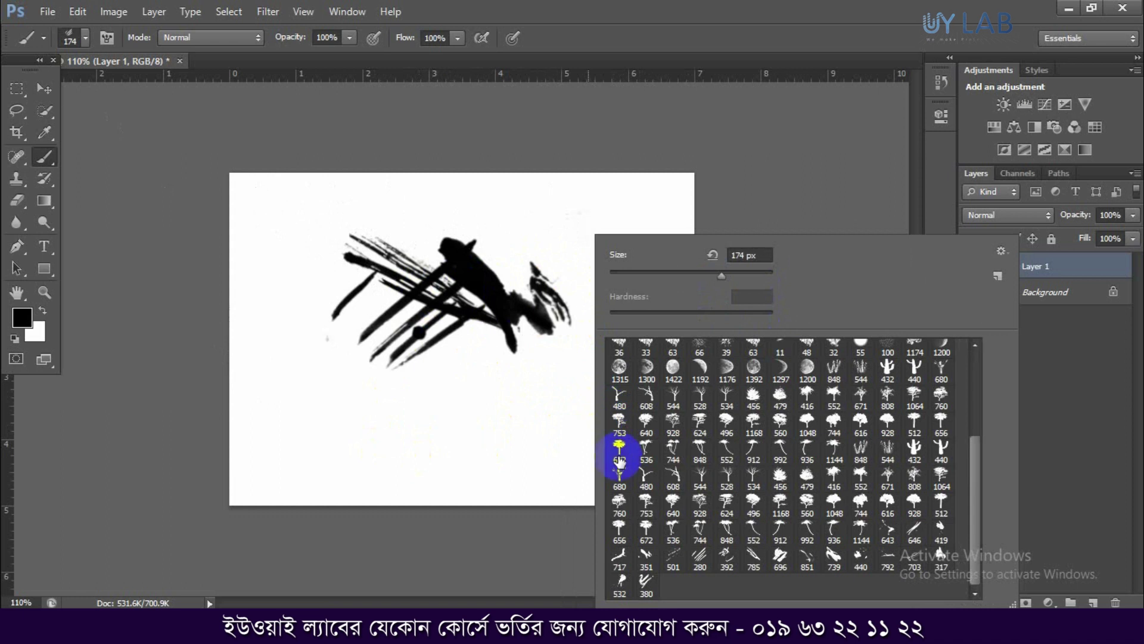
{"action": "left_click", "coordinate": [621, 559]}
{"action": "left_click_drag", "start_coordinate": [721, 276], "coordinate": [739, 275]}
{"action": "left_click", "coordinate": [485, 349]}
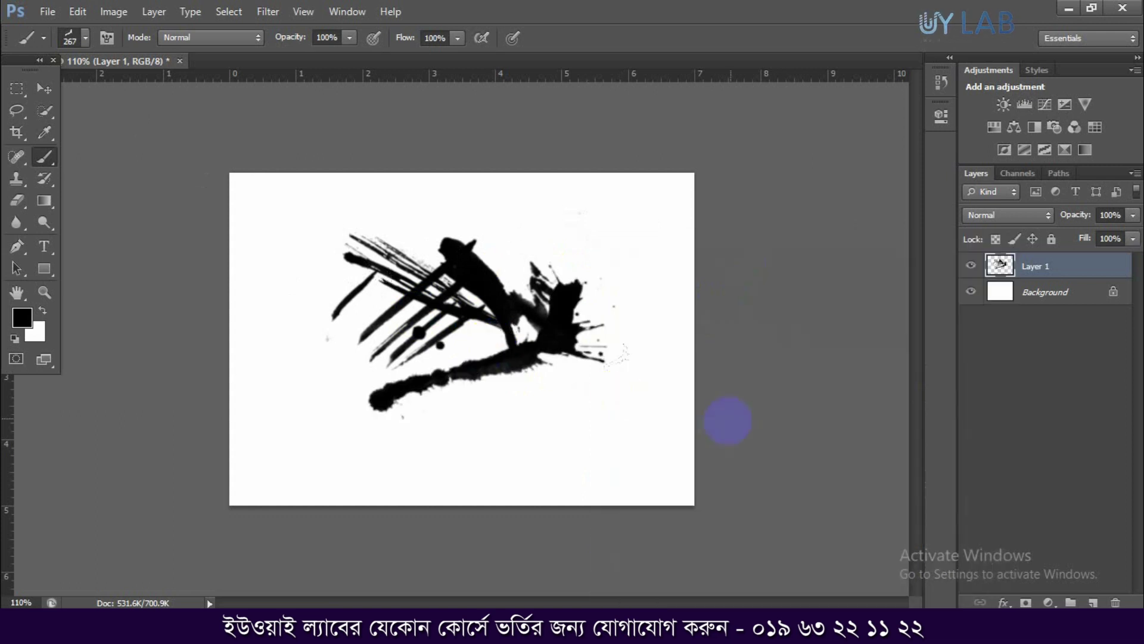
- Paint grey streaks with the 380 brush at 226 px, undoing the last spatter stroke
{"action": "right_click", "coordinate": [579, 236]}
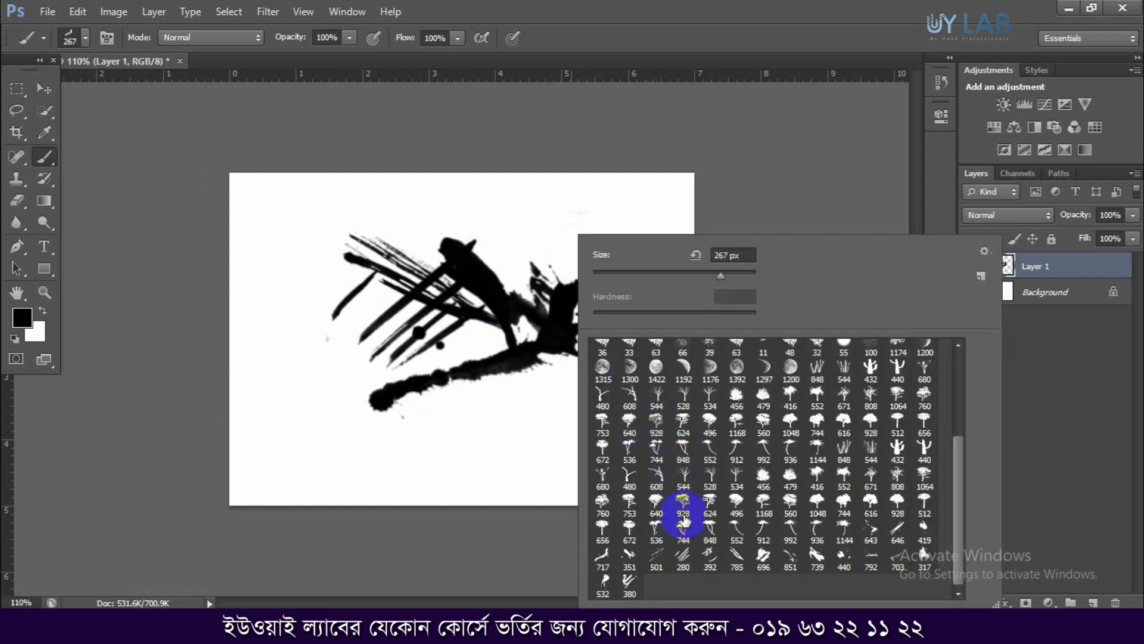
{"action": "left_click", "coordinate": [629, 581]}
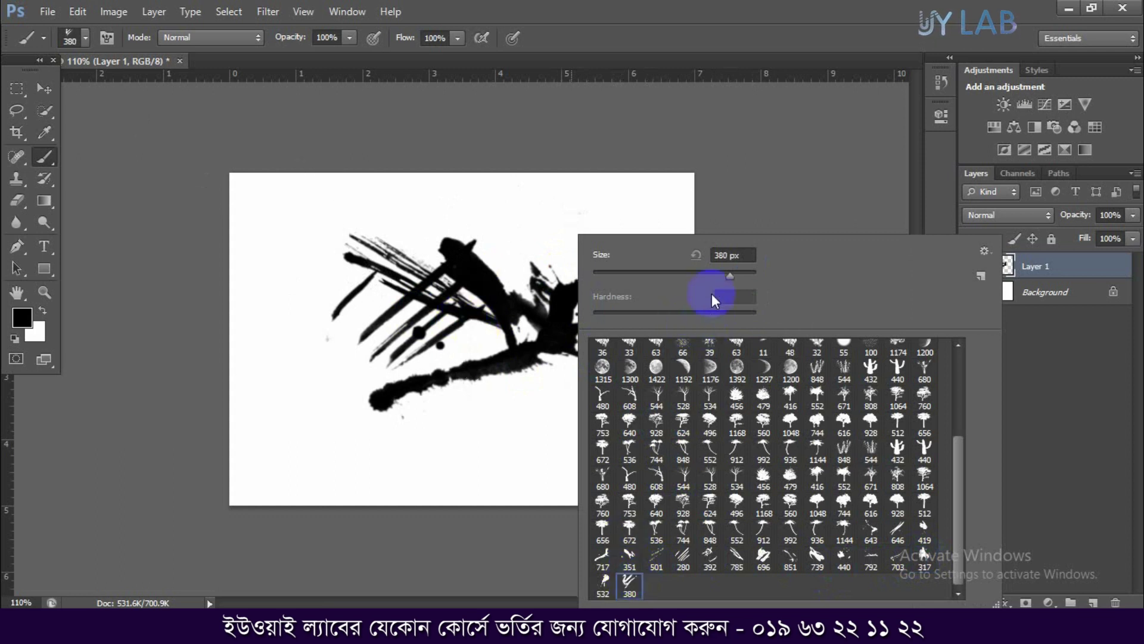
{"action": "left_click_drag", "start_coordinate": [730, 275], "coordinate": [712, 275]}
{"action": "left_click_drag", "start_coordinate": [435, 332], "coordinate": [693, 470]}
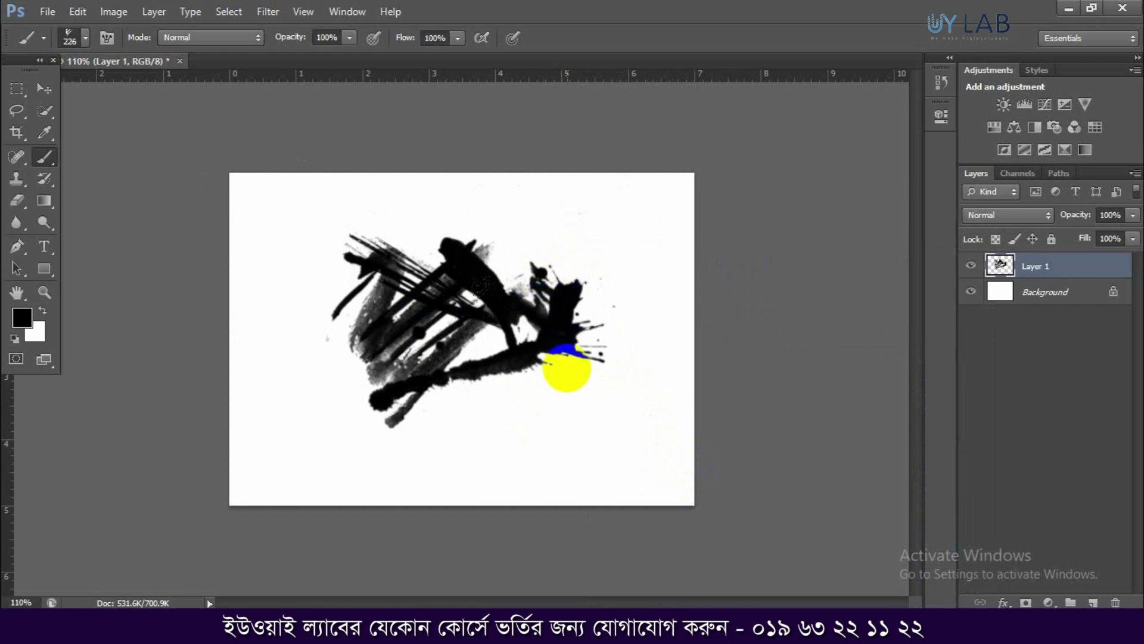
{"action": "left_click_drag", "start_coordinate": [649, 310], "coordinate": [497, 459]}
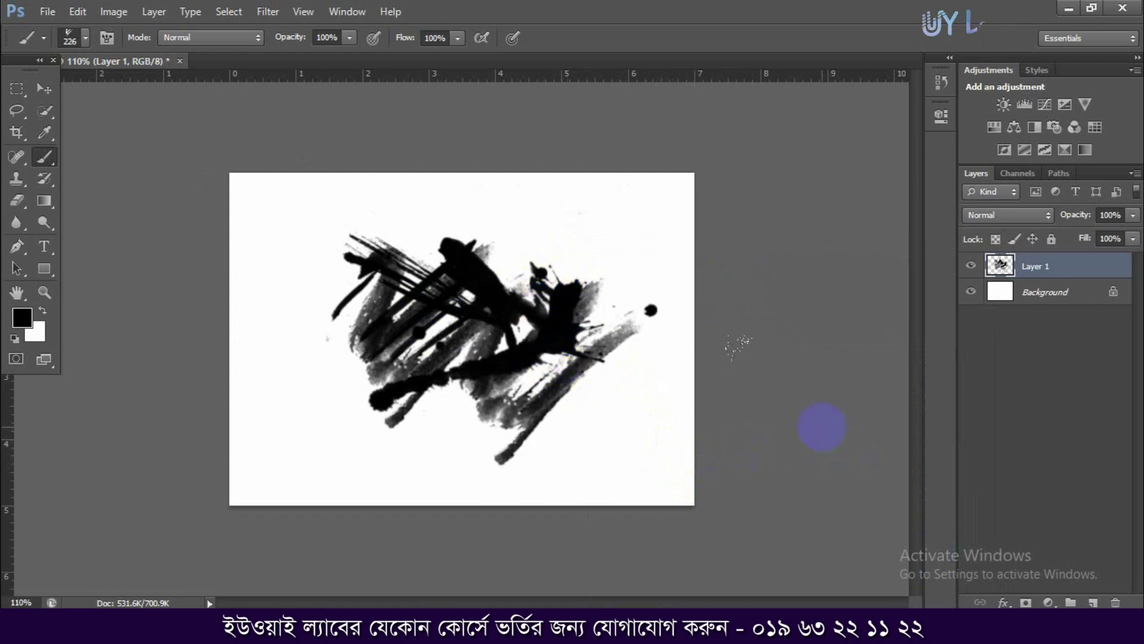
{"action": "key", "text": "ctrl+z"}
- Stamp splatters with the 532 brush at 349 px, then 200 px, undoing two misplaced stamps
{"action": "right_click", "coordinate": [679, 394]}
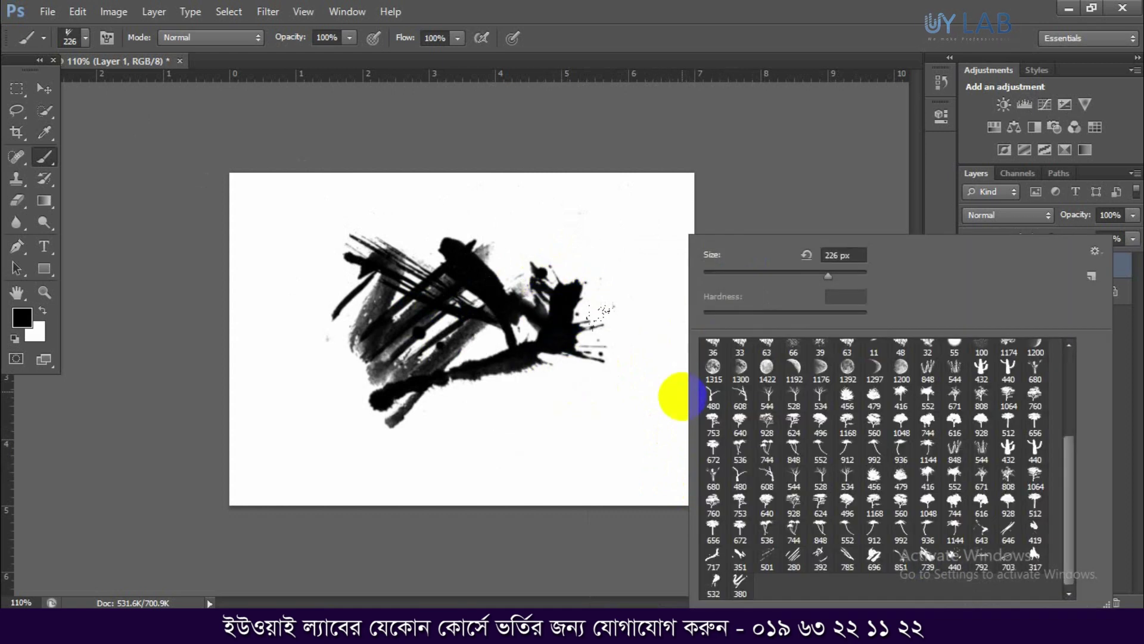
{"action": "left_click", "coordinate": [800, 565]}
{"action": "left_click", "coordinate": [715, 581]}
{"action": "left_click_drag", "start_coordinate": [844, 276], "coordinate": [838, 275]}
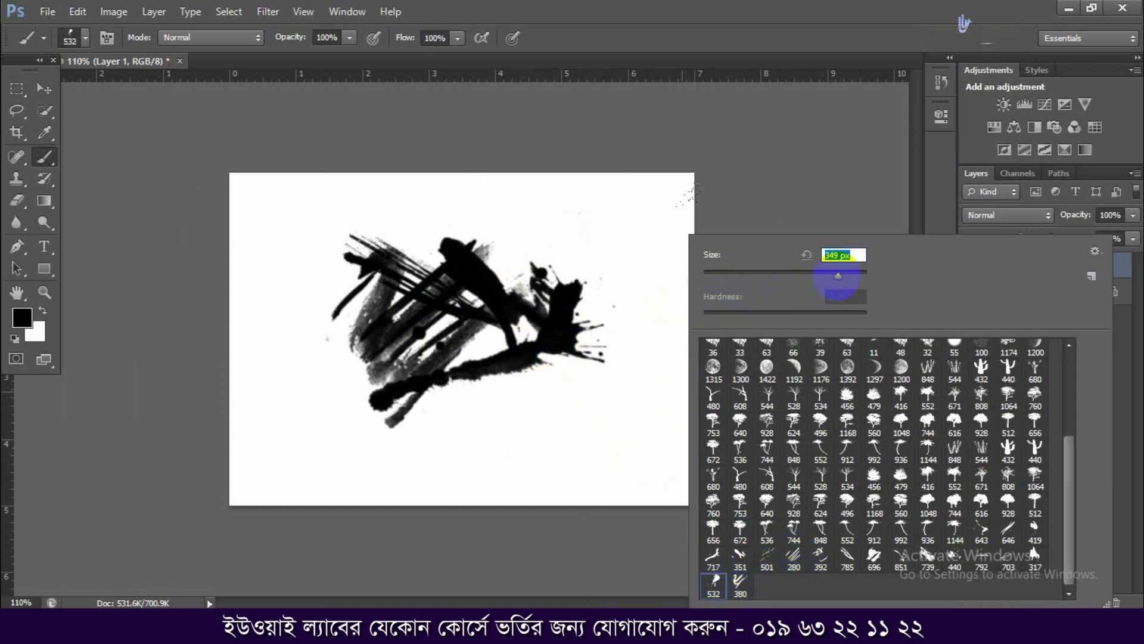
{"action": "left_click", "coordinate": [470, 355]}
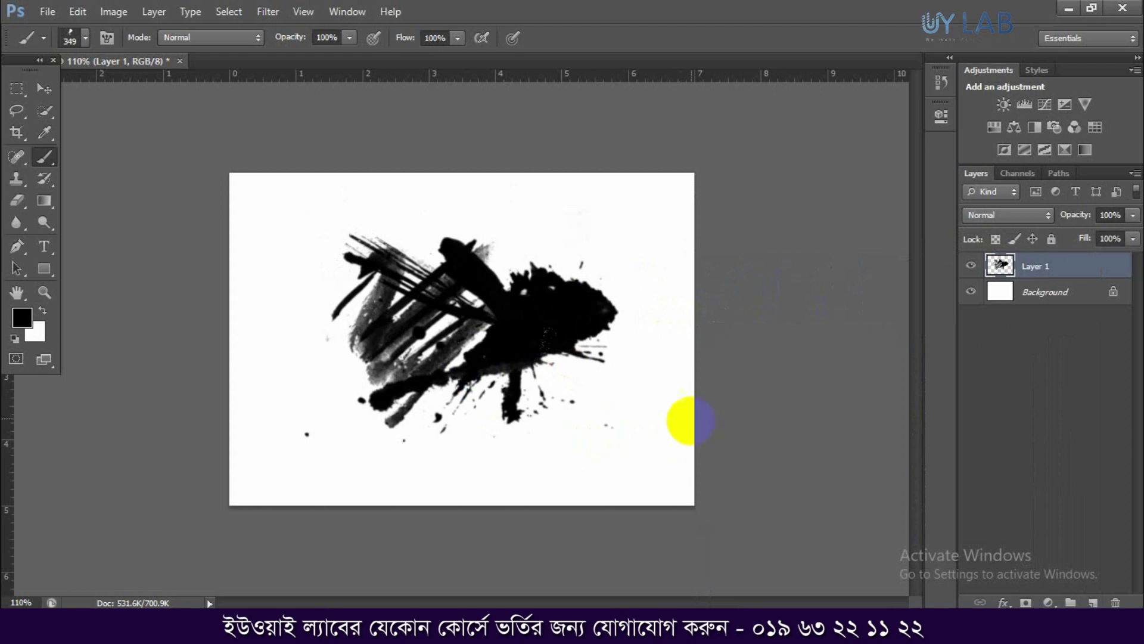
{"action": "key", "text": "ctrl+z"}
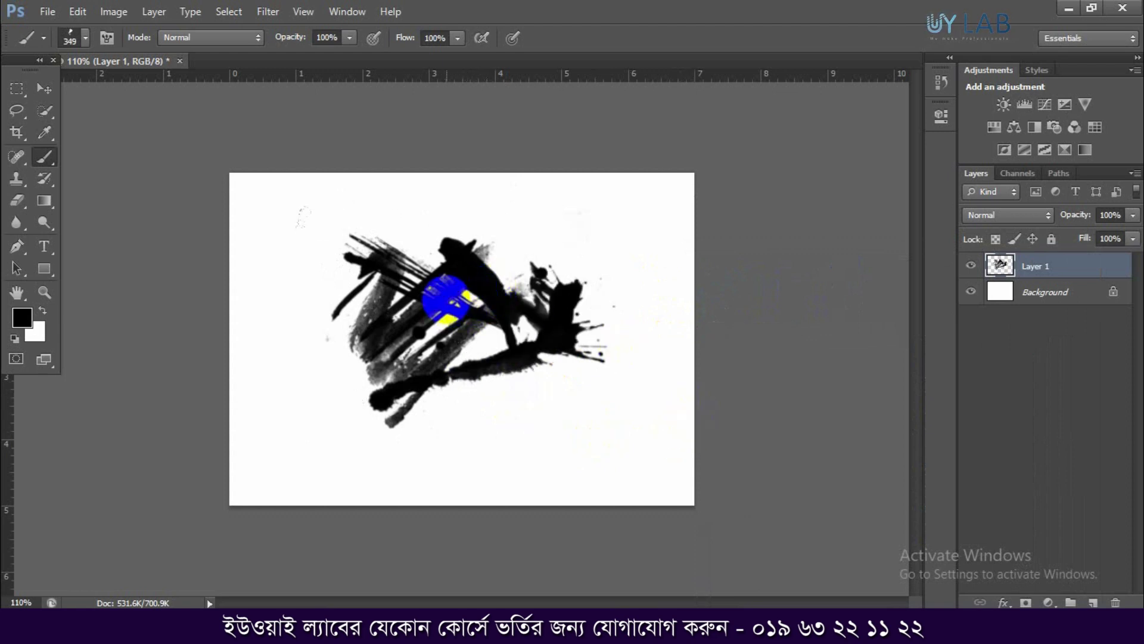
{"action": "left_click", "coordinate": [514, 407]}
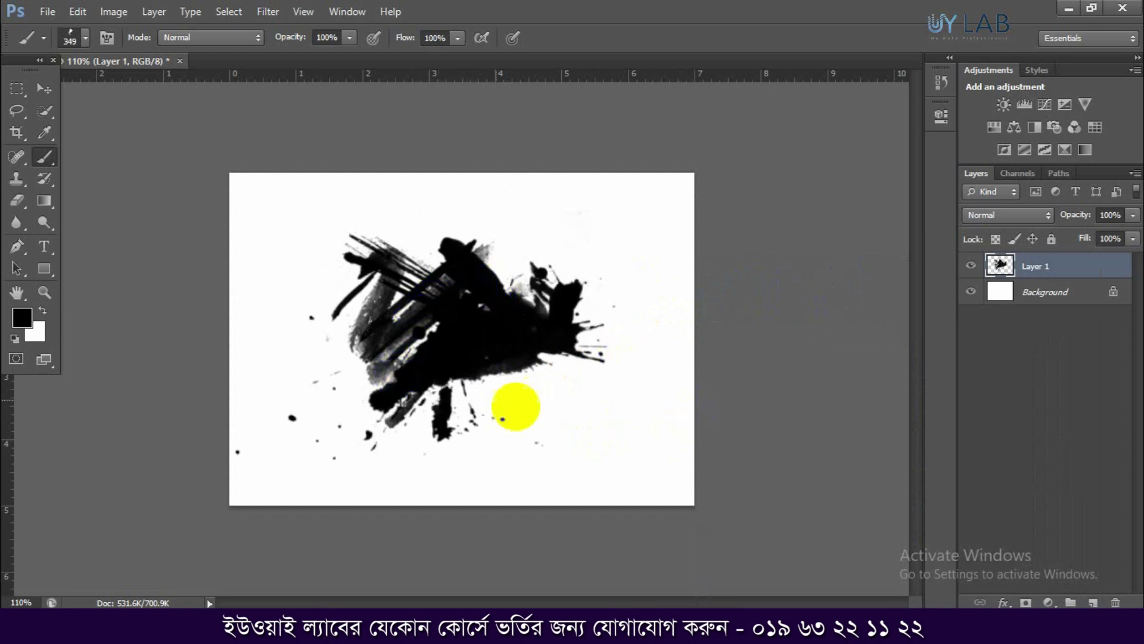
{"action": "key", "text": "ctrl+z"}
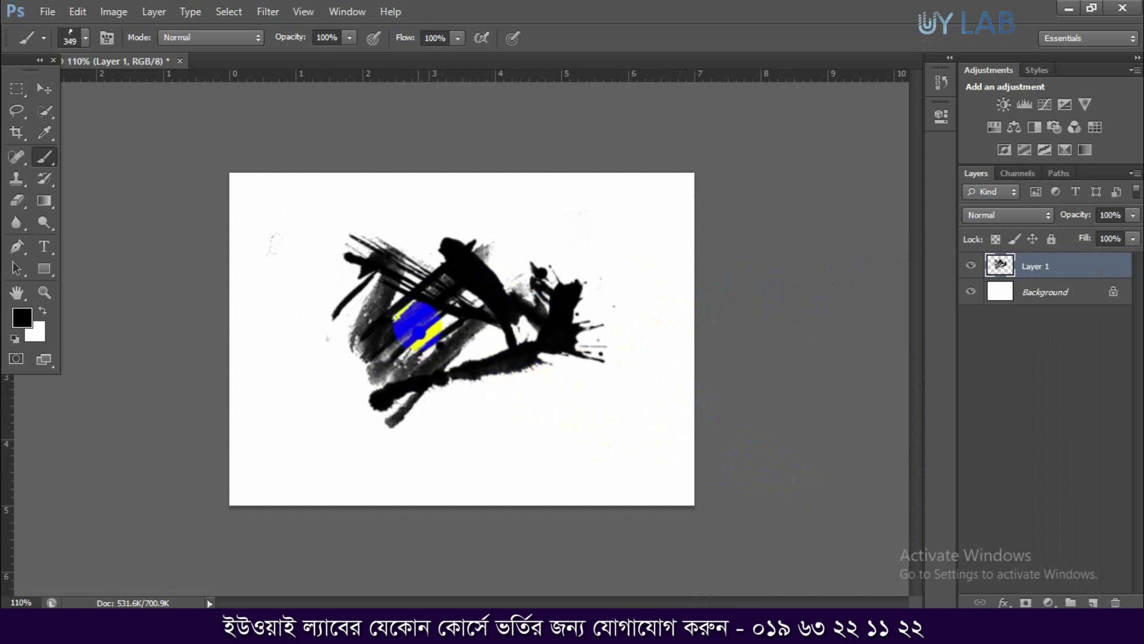
{"action": "left_click", "coordinate": [424, 335]}
{"action": "key", "text": "bracketleft"}
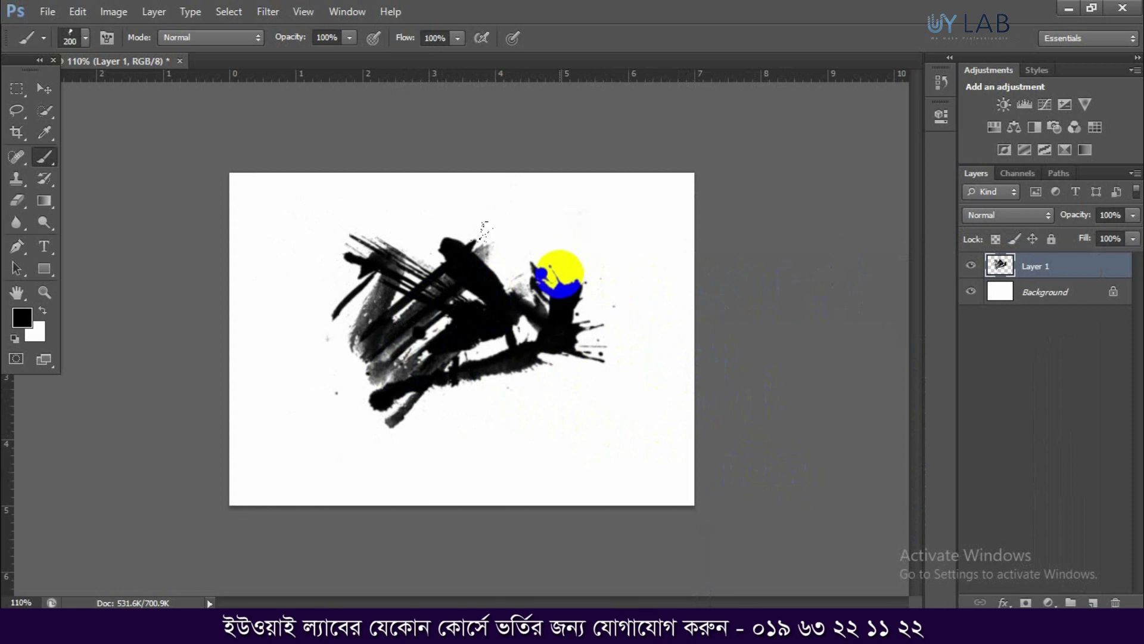
{"action": "left_click", "coordinate": [486, 296]}
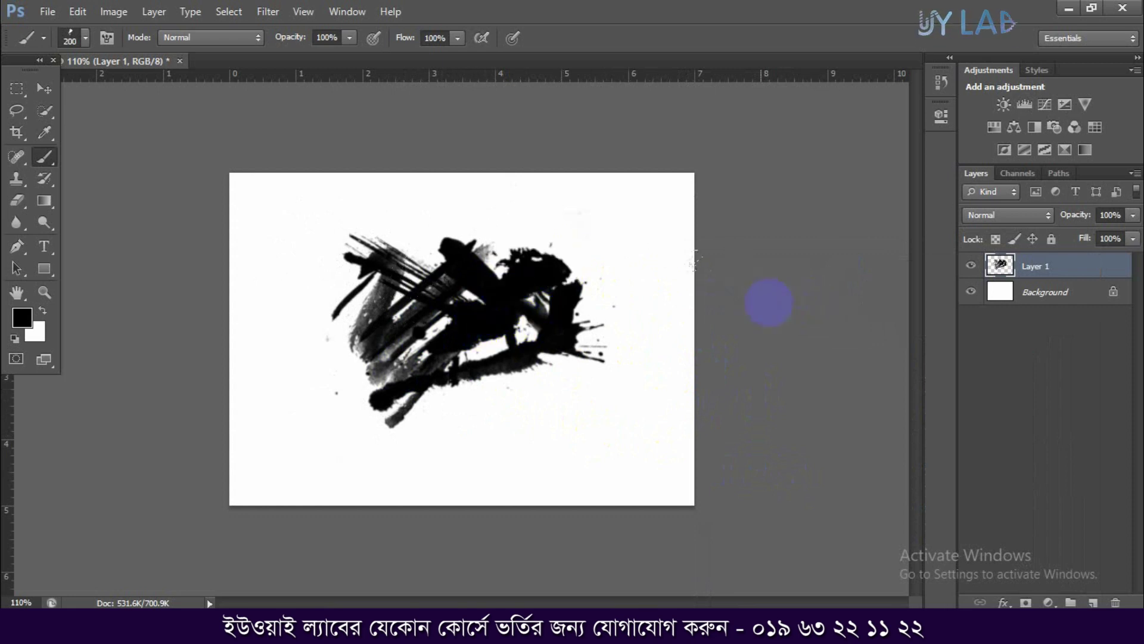
- Add two 308 px splatter stamps into the ink, then load the 792 brush at 185 px
{"action": "right_click", "coordinate": [653, 407]}
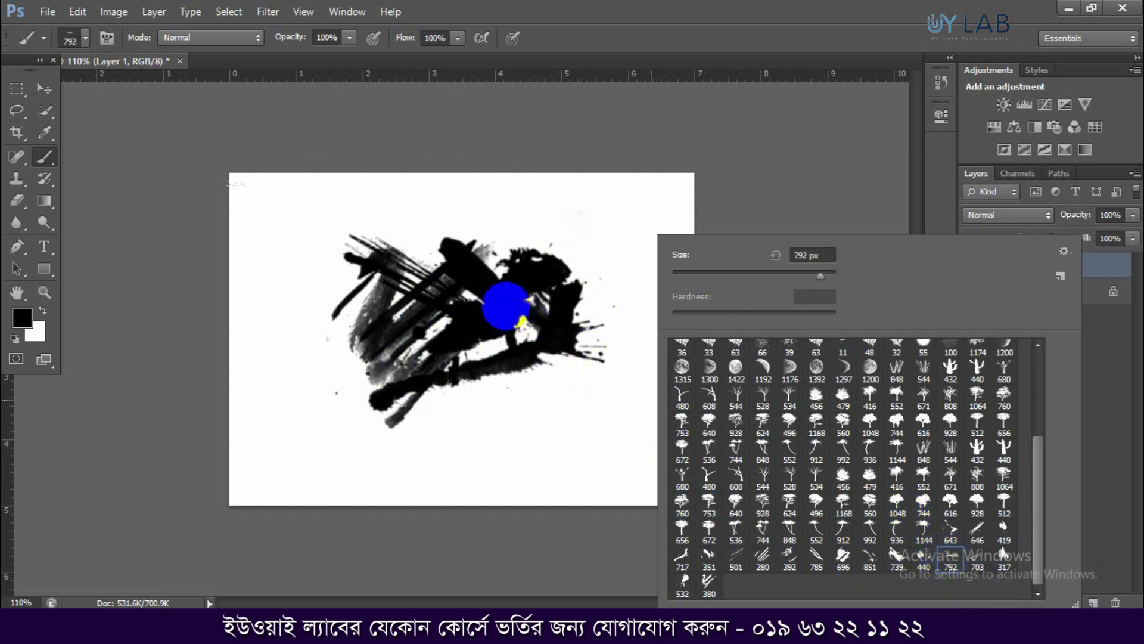
{"action": "left_click_drag", "start_coordinate": [811, 284], "coordinate": [794, 285]}
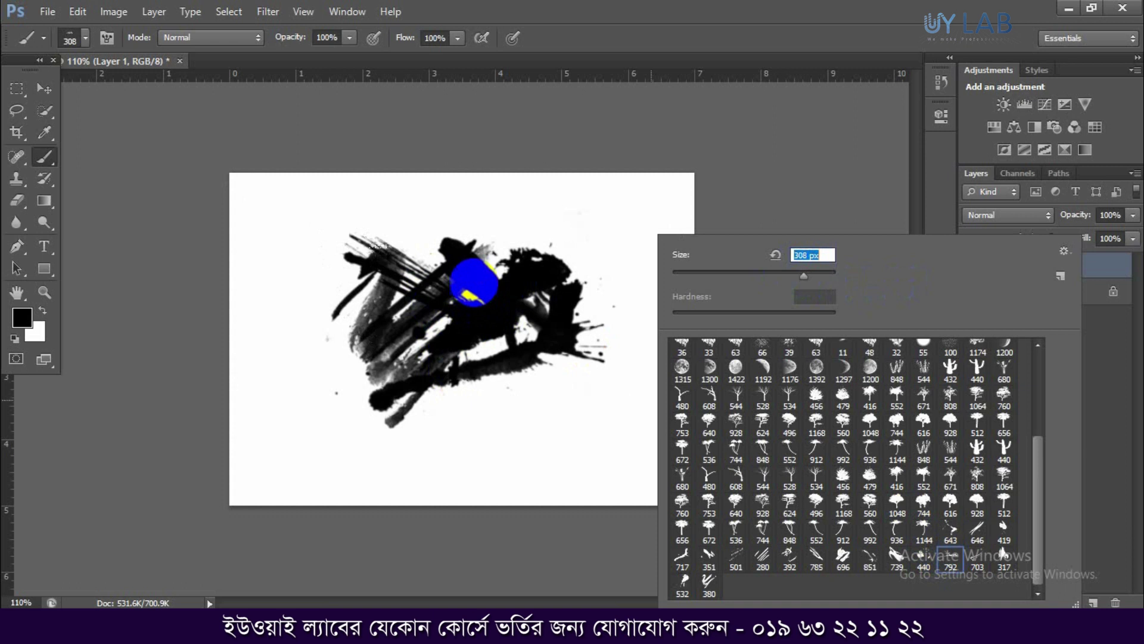
{"action": "left_click", "coordinate": [473, 280]}
{"action": "left_click", "coordinate": [492, 335]}
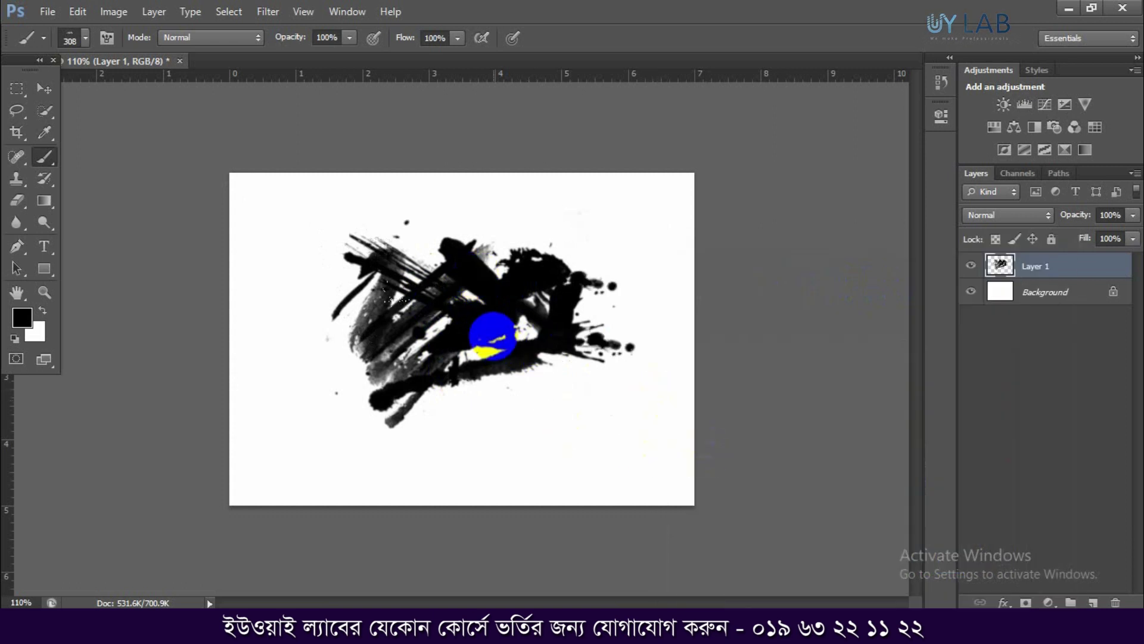
{"action": "right_click", "coordinate": [608, 234]}
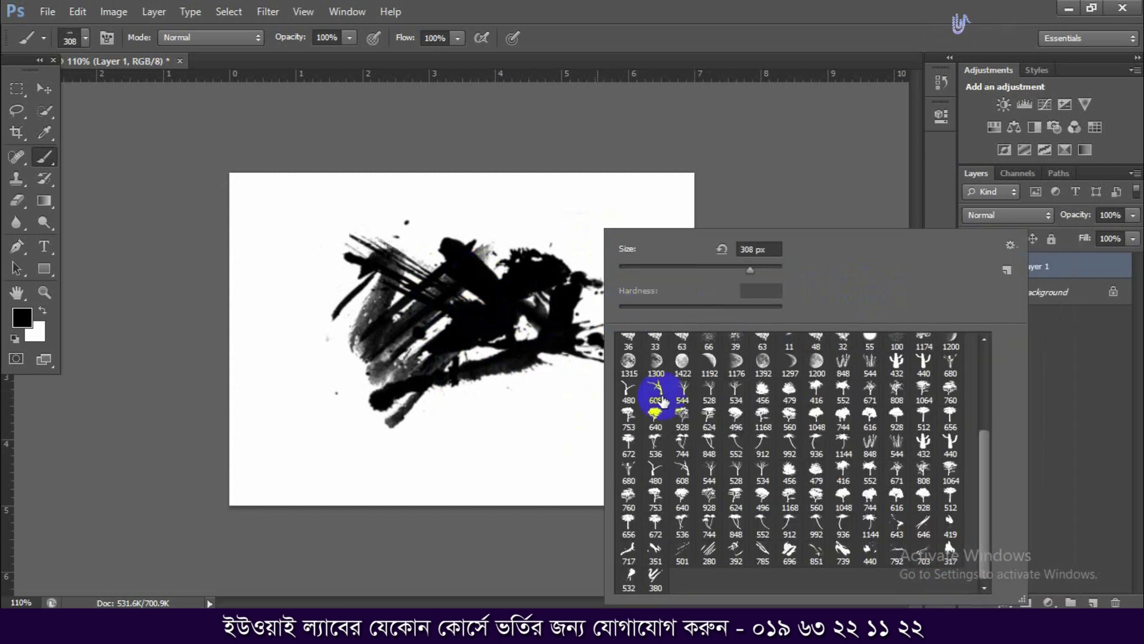
{"action": "left_click", "coordinate": [897, 561]}
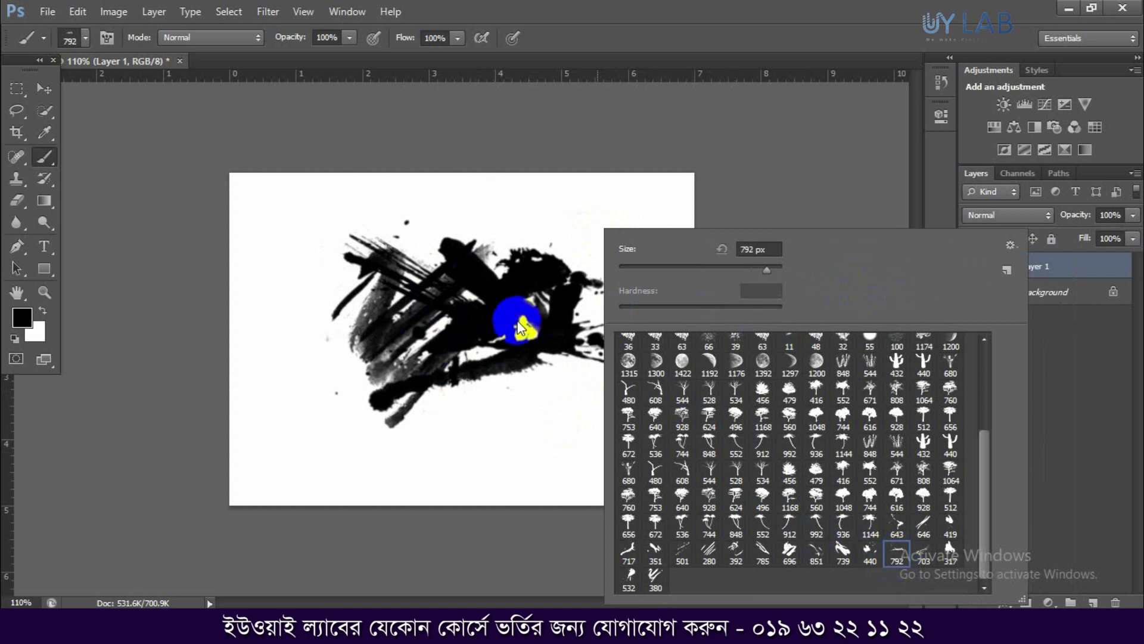
{"action": "left_click_drag", "start_coordinate": [769, 270], "coordinate": [735, 270]}
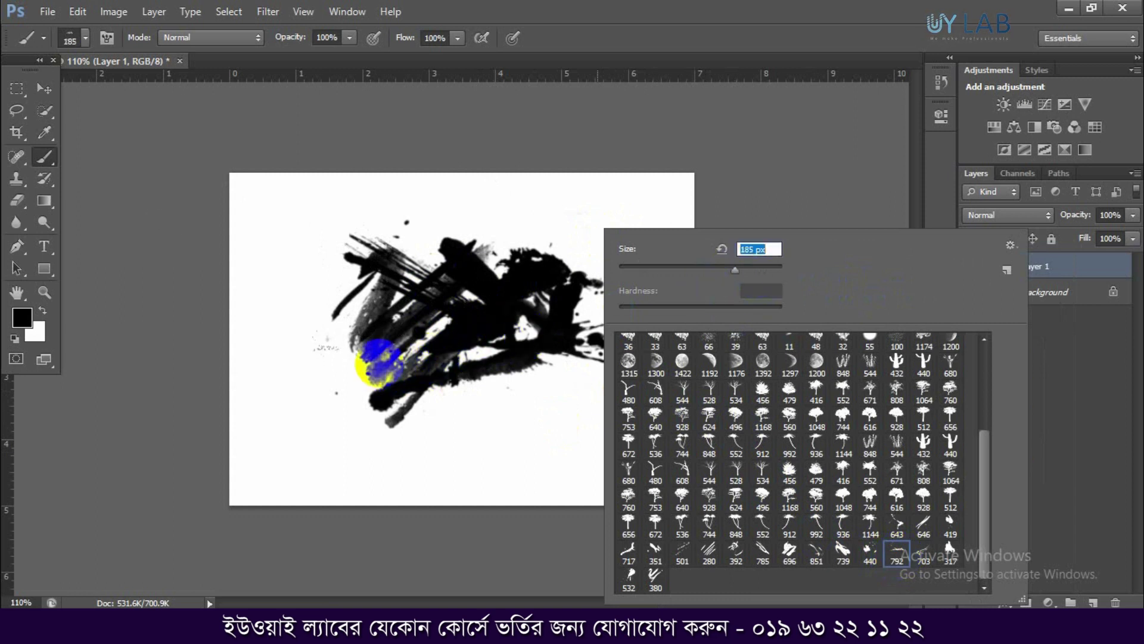
{"action": "left_click", "coordinate": [371, 371]}
- Stamp the 392 splatter brush at 250 px over the upper-middle ink, undoing a larger stamp
{"action": "right_click", "coordinate": [612, 236]}
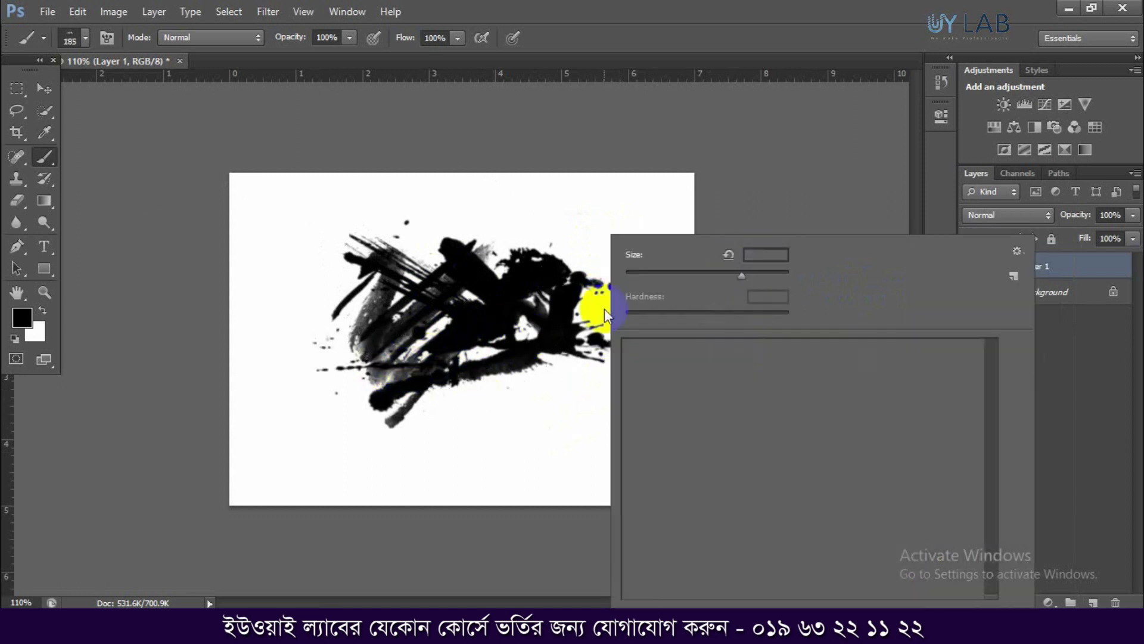
{"action": "left_click", "coordinate": [956, 558]}
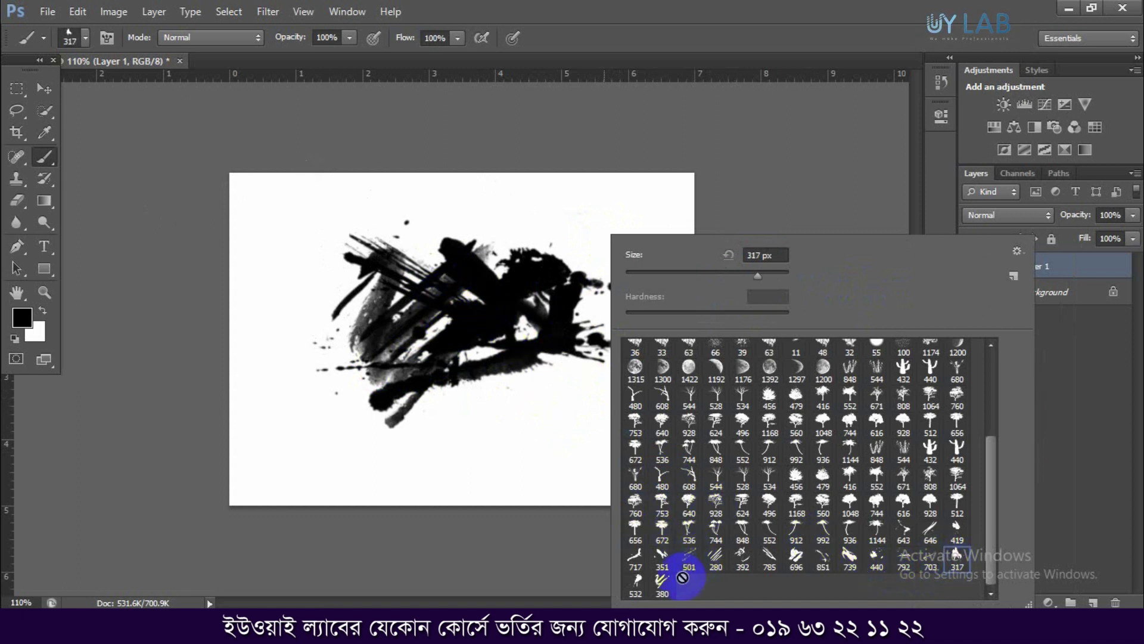
{"action": "left_click", "coordinate": [741, 559]}
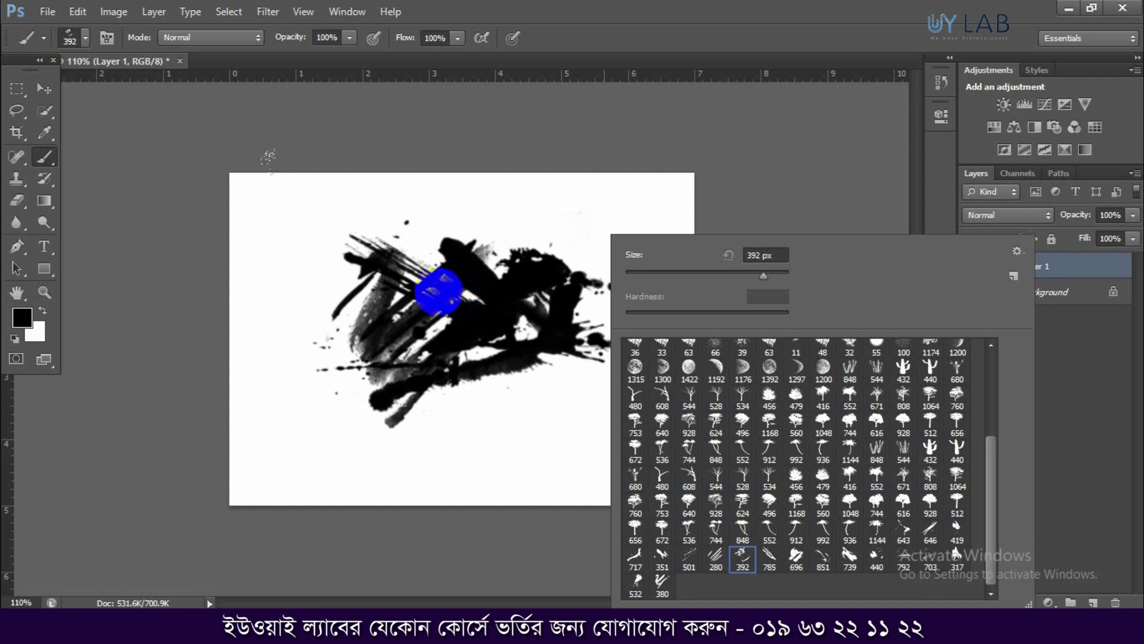
{"action": "left_click", "coordinate": [435, 293]}
{"action": "key", "text": "ctrl+z"}
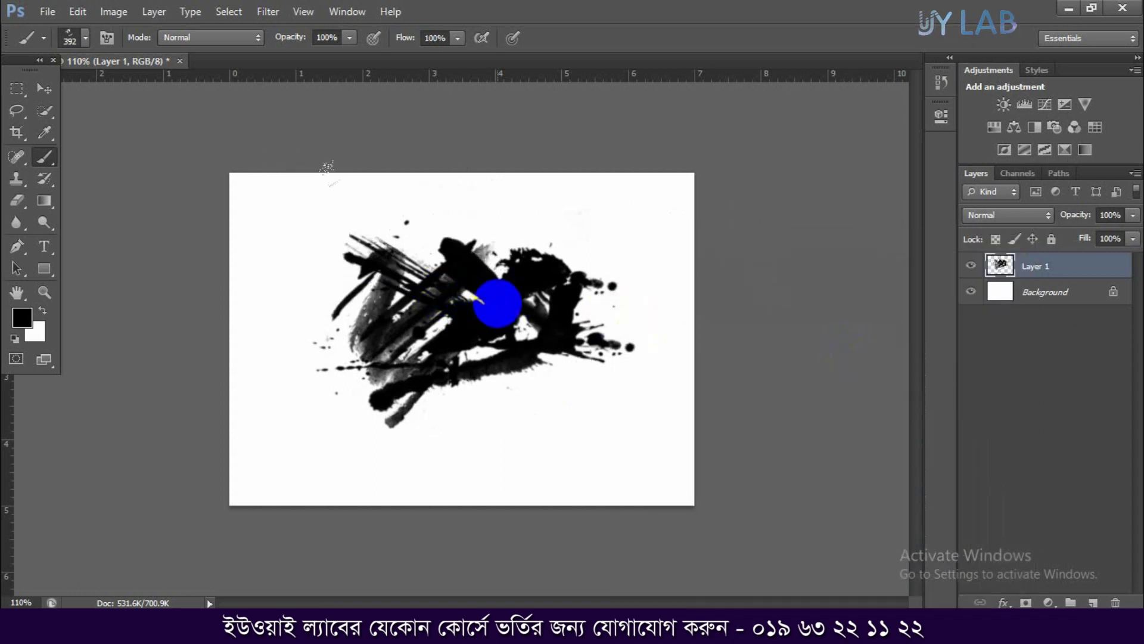
{"action": "key", "text": "bracketleft"}
{"action": "left_click", "coordinate": [498, 303]}
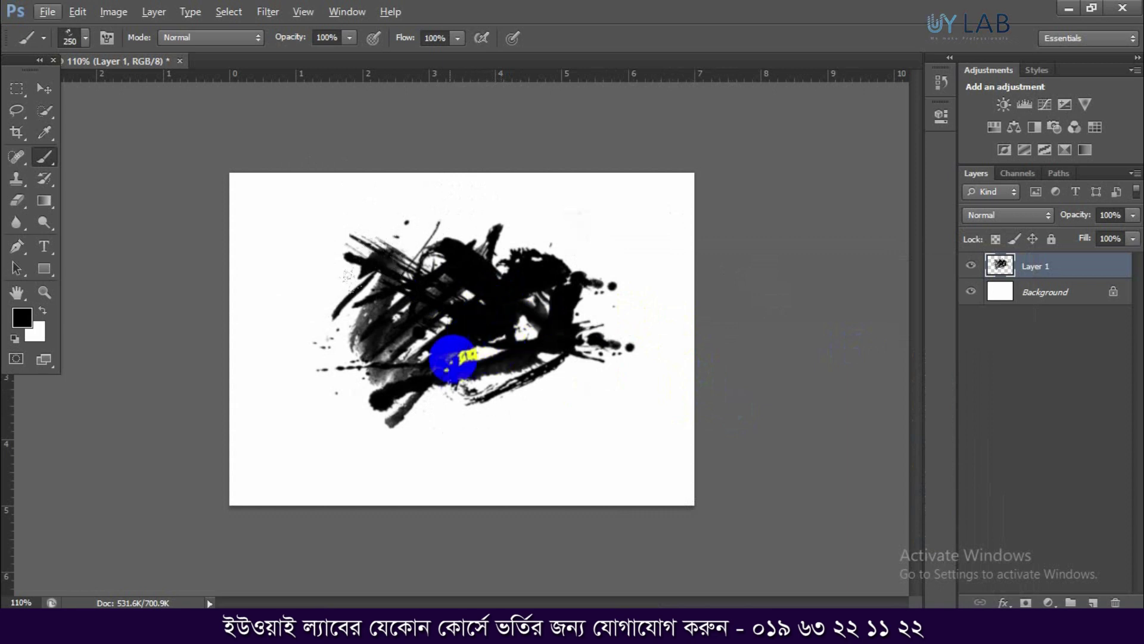
- Add more splatter spots to the ink shape with a 164 px brush
{"action": "right_click", "coordinate": [440, 382]}
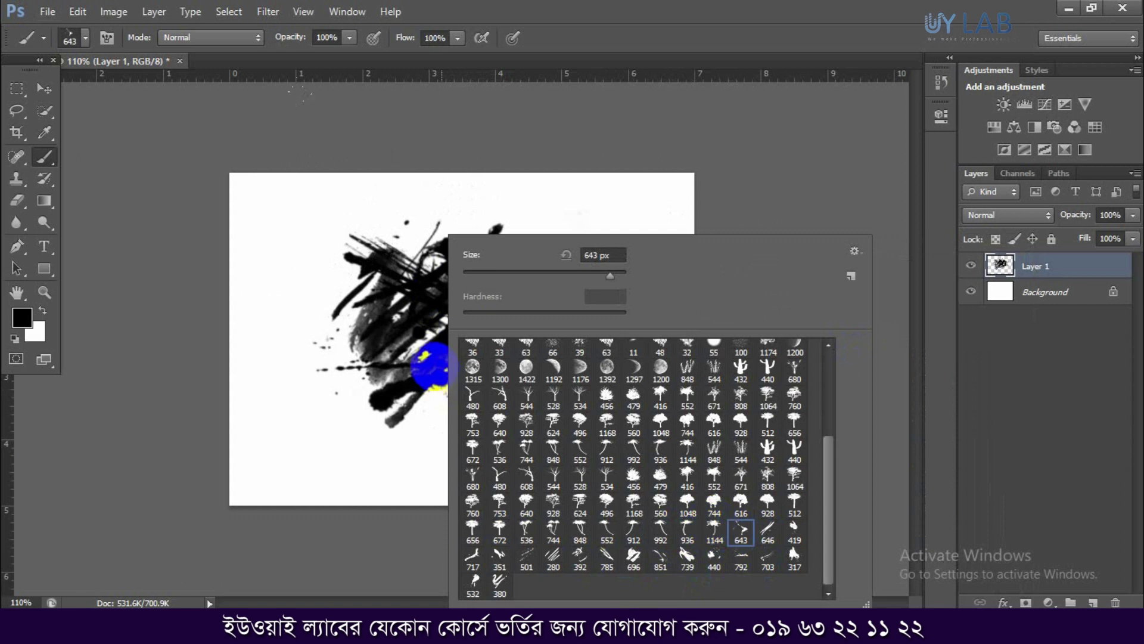
{"action": "left_click", "coordinate": [571, 272]}
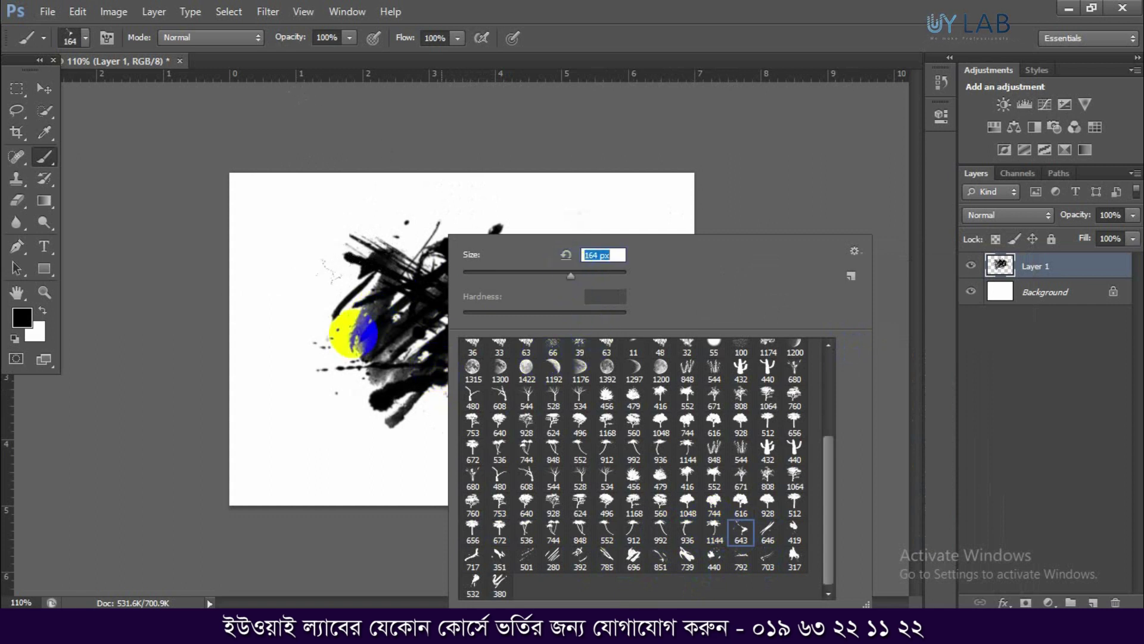
{"action": "left_click", "coordinate": [382, 316]}
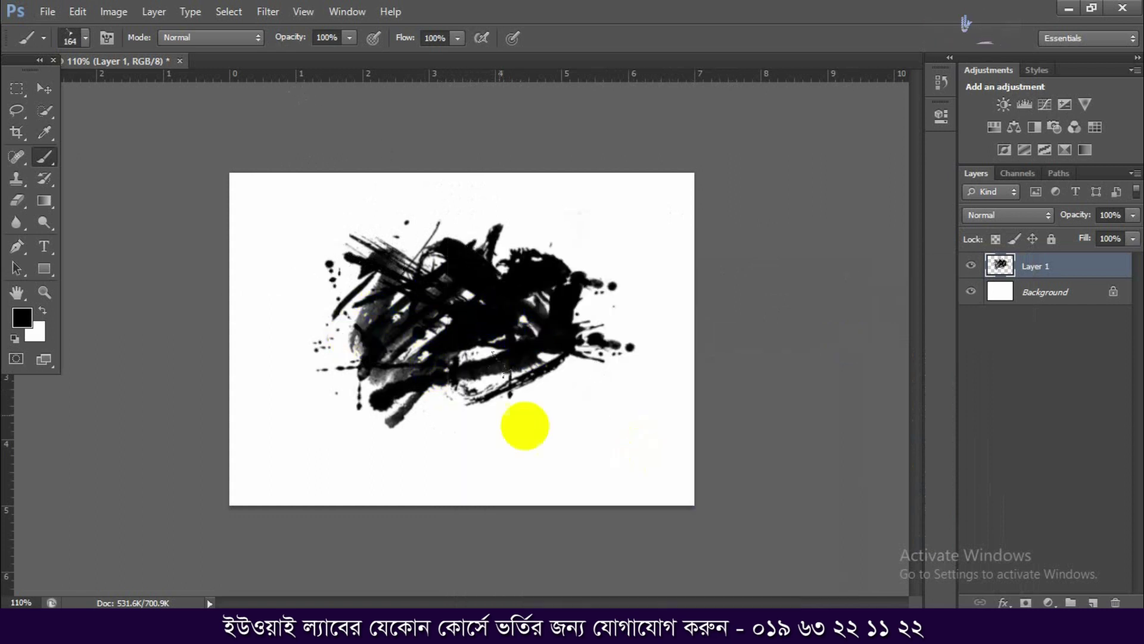
{"action": "scroll", "coordinate": [697, 432], "scroll_direction": "down", "scroll_amount": 2, "text": "alt"}
{"action": "scroll", "coordinate": [510, 256], "scroll_direction": "up", "scroll_amount": 1, "text": "alt"}
- Drag the xc.jpg portrait from the desktop onto the Photoshop canvas
{"action": "scroll", "coordinate": [513, 244], "scroll_direction": "up", "scroll_amount": 1, "text": "alt"}
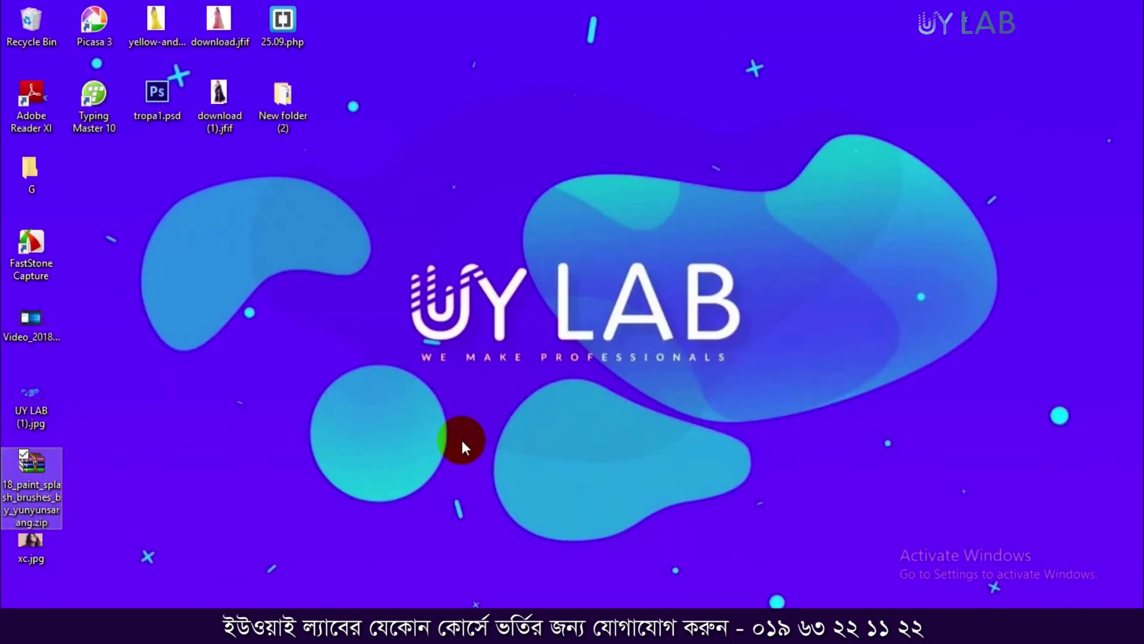
{"action": "left_click", "coordinate": [33, 539]}
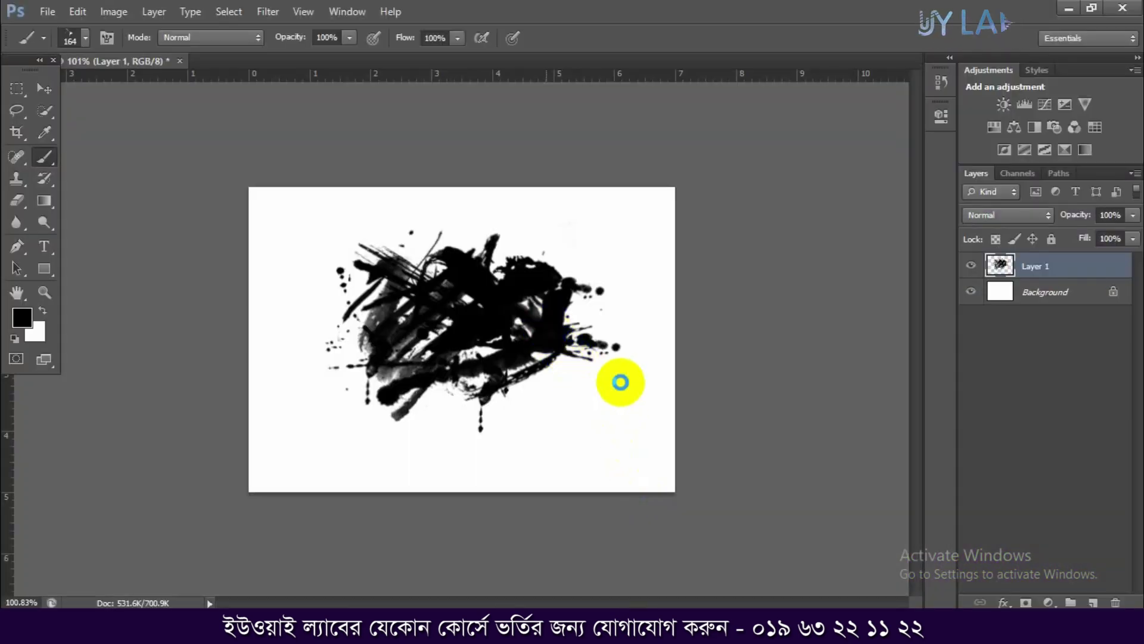
{"action": "left_click_drag", "start_coordinate": [621, 382], "coordinate": [622, 386]}
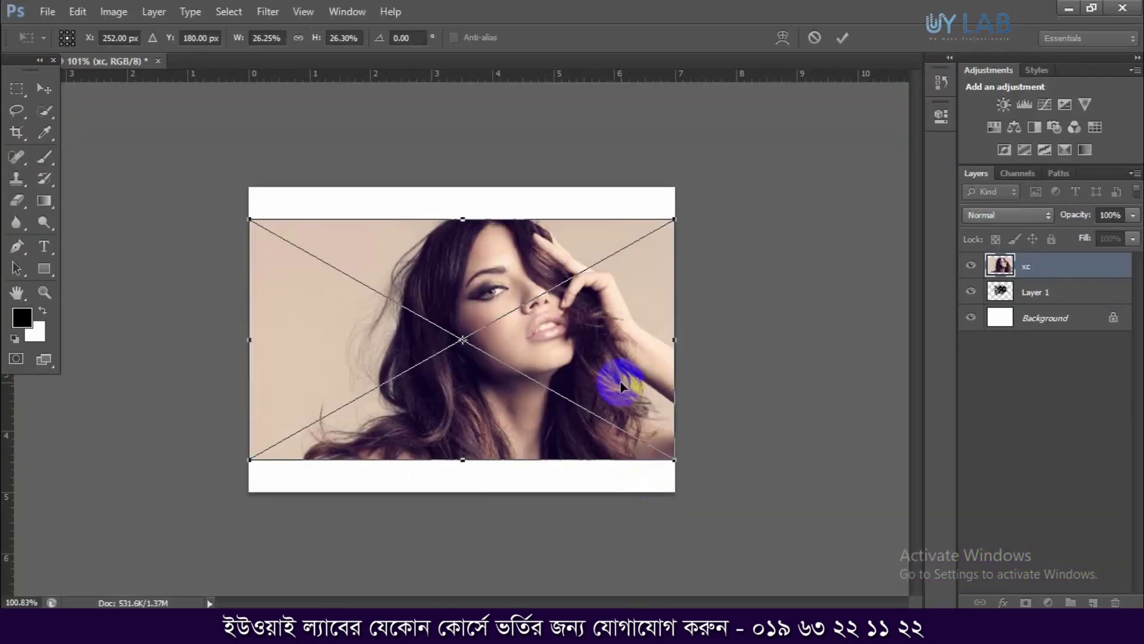
- Commit the placed xc portrait and clip it to Layer 1's splash with Create Clipping Mask
{"action": "key", "text": "b"}
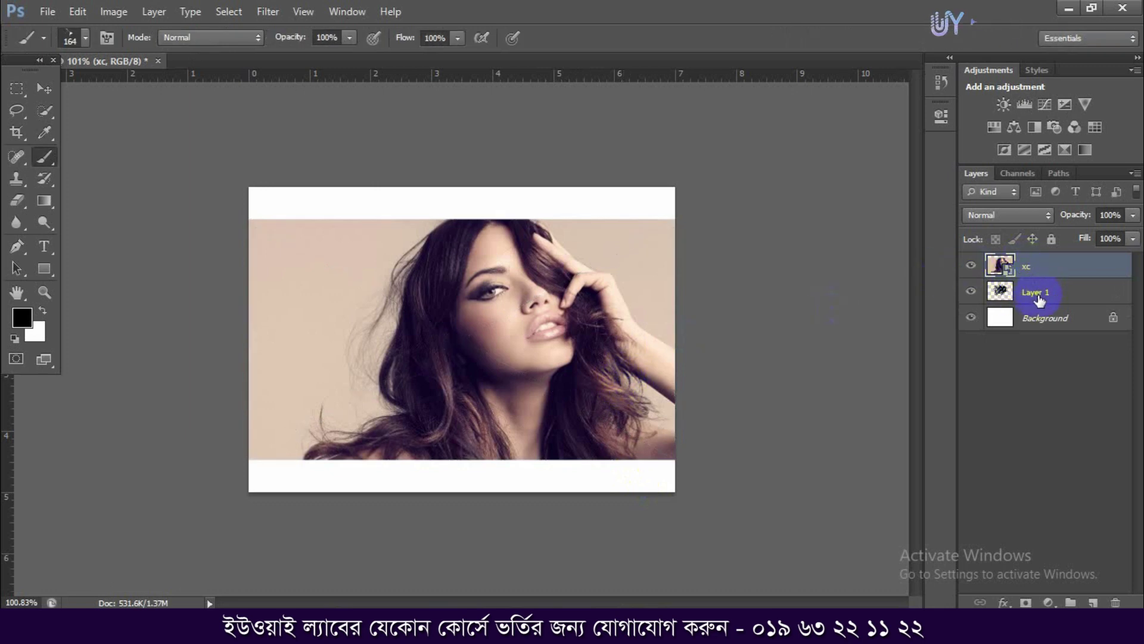
{"action": "left_click", "coordinate": [1038, 300]}
{"action": "left_click", "coordinate": [972, 266]}
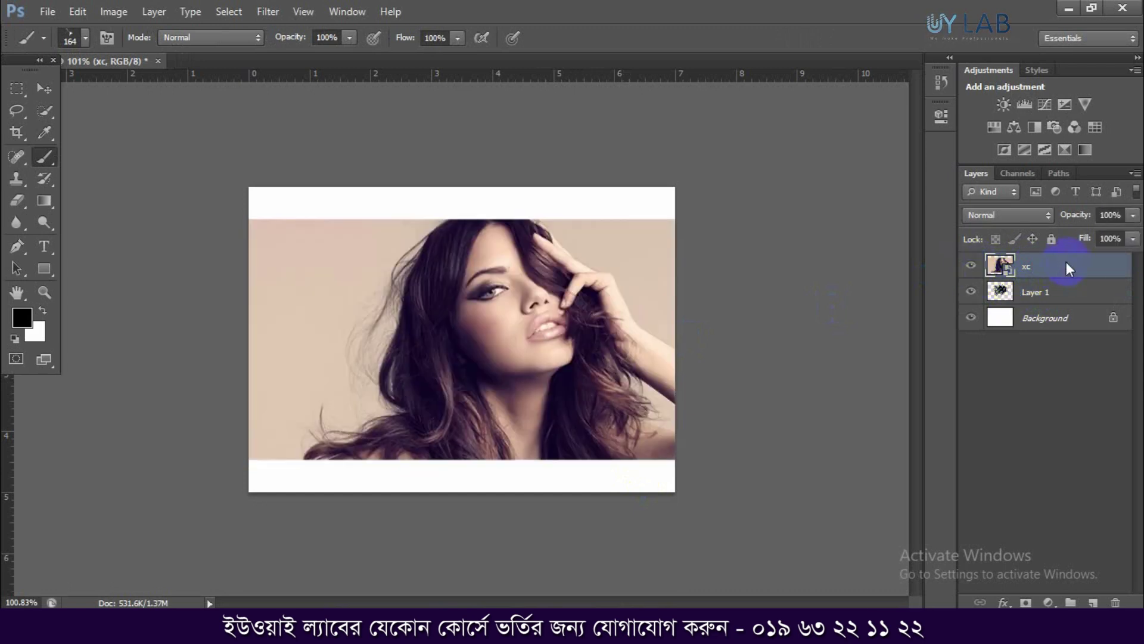
{"action": "right_click", "coordinate": [1067, 264]}
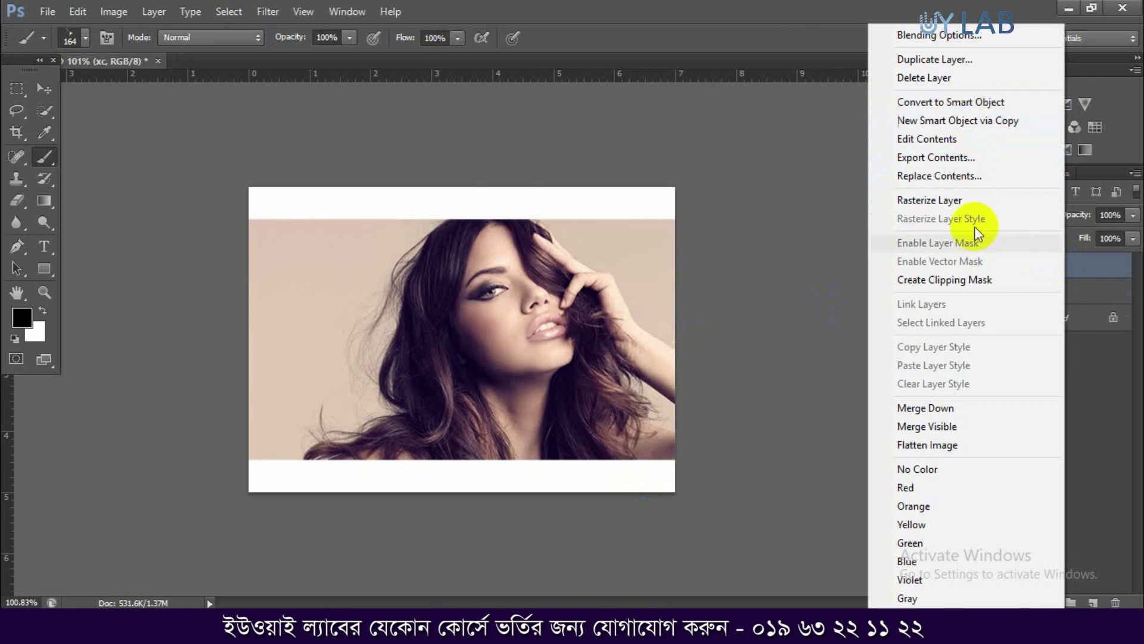
{"action": "left_click", "coordinate": [976, 280]}
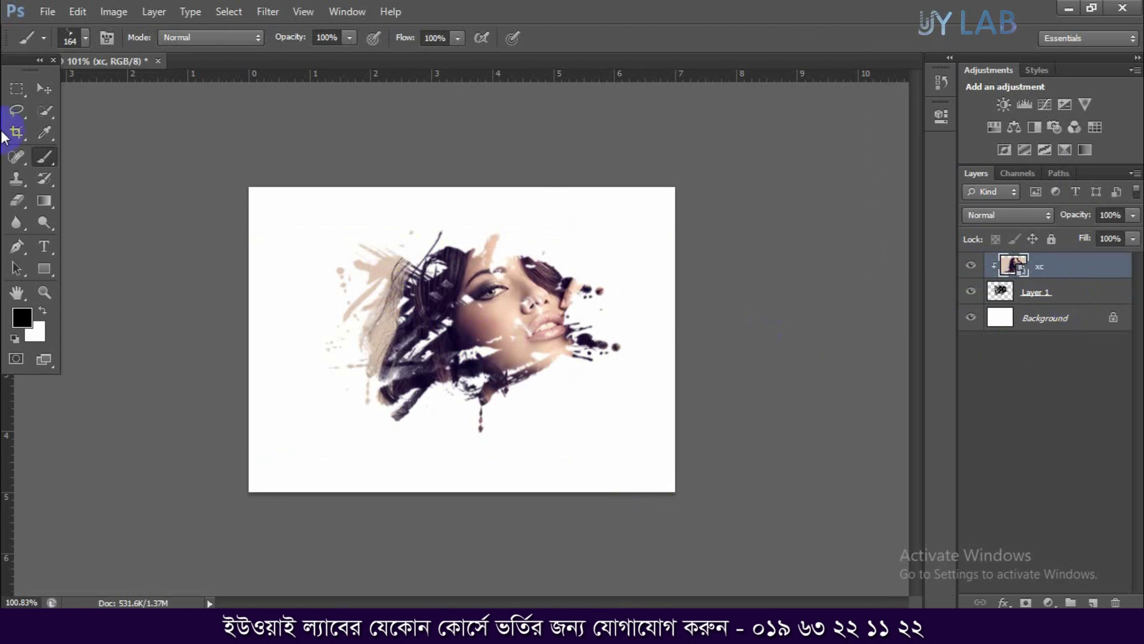
- Shift the clipped portrait slightly left and down, then add empty Layer 2 on top
{"action": "left_click", "coordinate": [44, 88]}
{"action": "left_click_drag", "start_coordinate": [508, 319], "coordinate": [478, 327]}
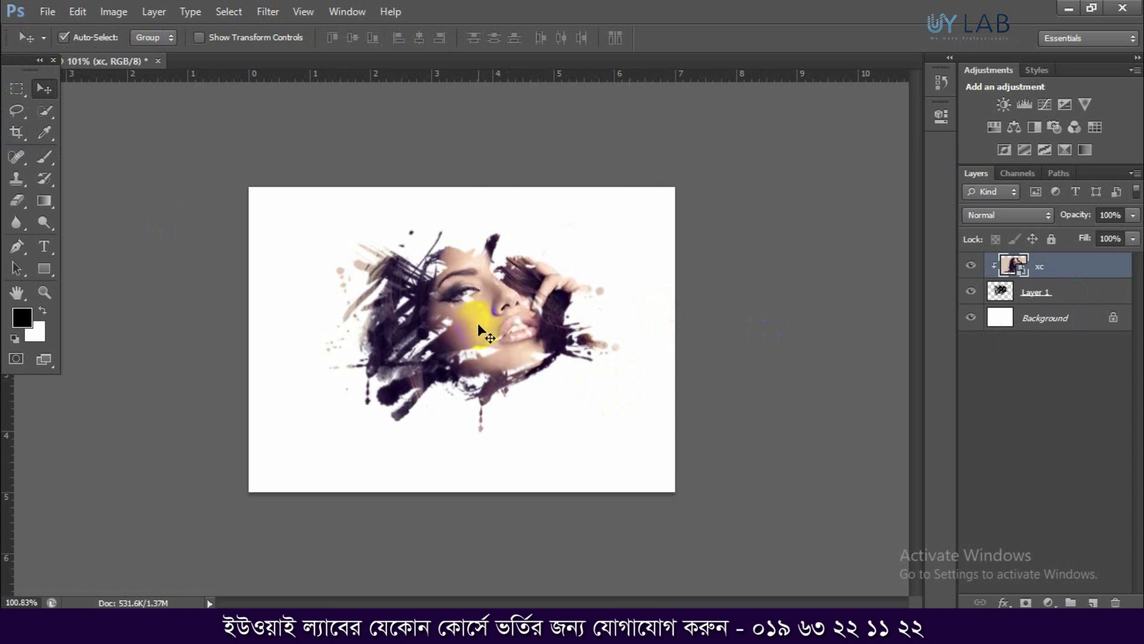
{"action": "scroll", "coordinate": [487, 225], "scroll_direction": "down", "scroll_amount": 2}
{"action": "scroll", "coordinate": [488, 225], "scroll_direction": "up", "scroll_amount": 1}
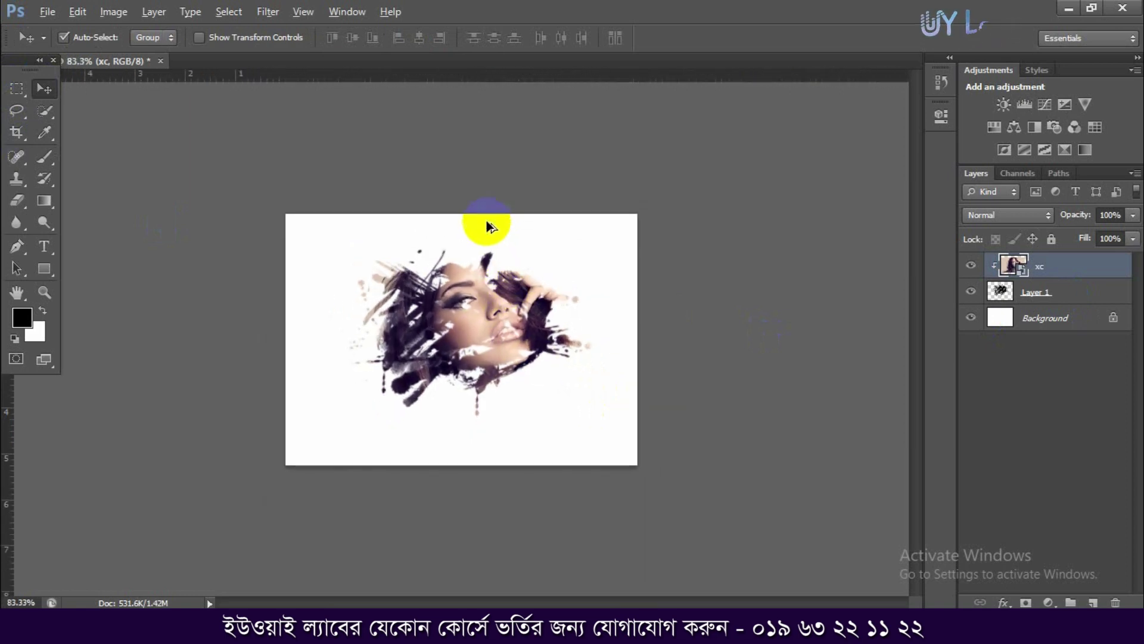
{"action": "scroll", "coordinate": [488, 225], "scroll_direction": "up", "scroll_amount": 1}
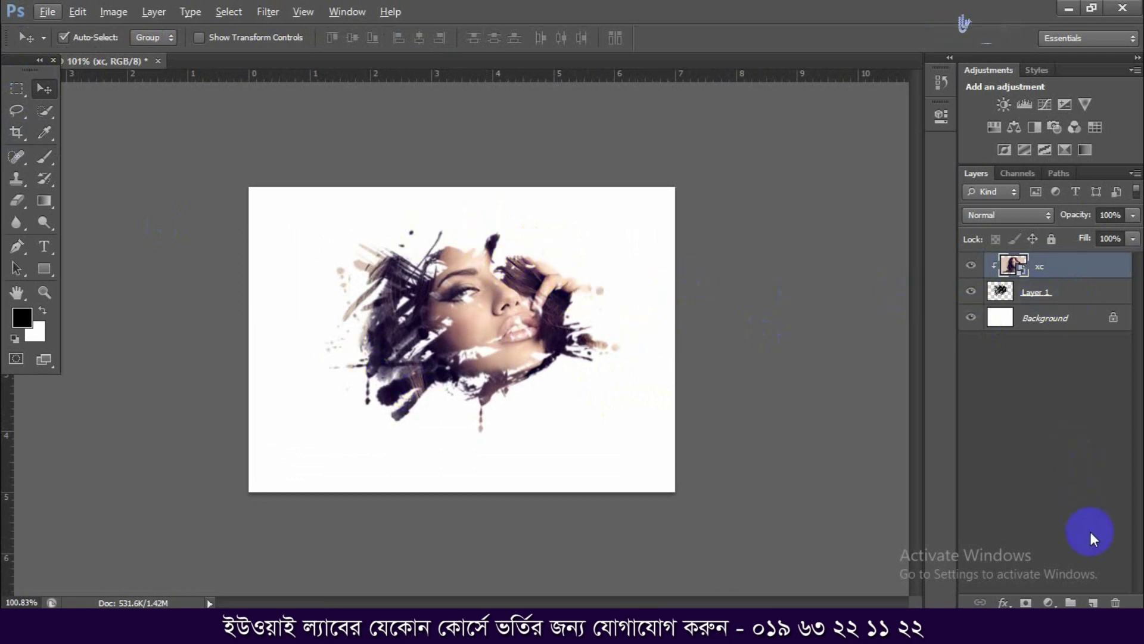
{"action": "left_click", "coordinate": [1093, 601]}
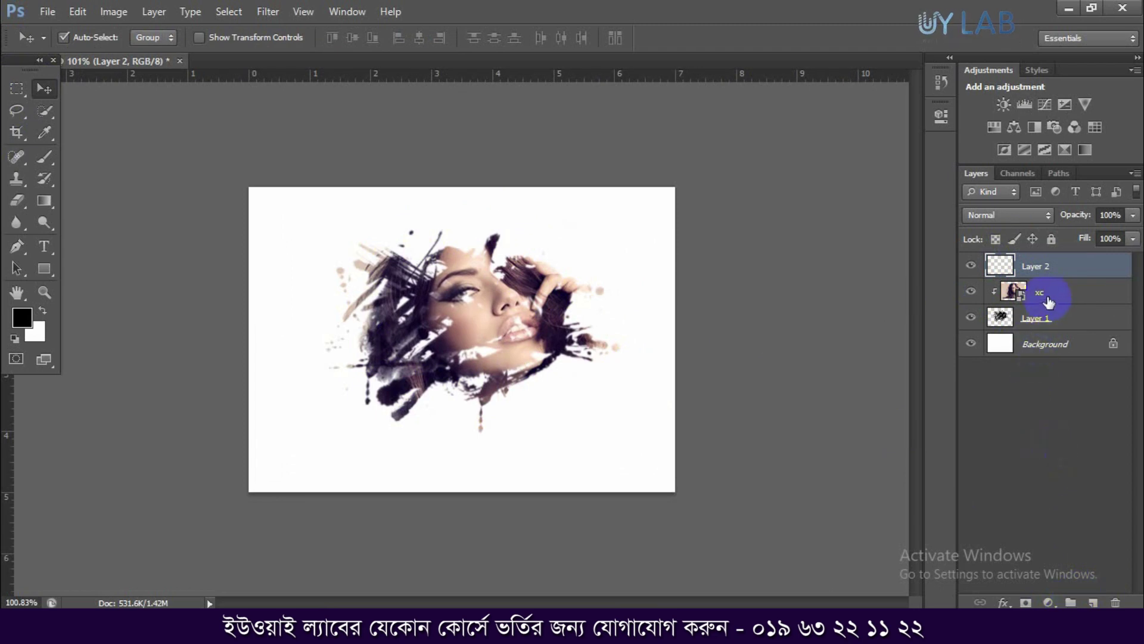
- Delete Layer 2 and add a Gradient fill layer in its place
{"action": "key", "text": "Delete"}
{"action": "left_click", "coordinate": [1059, 597]}
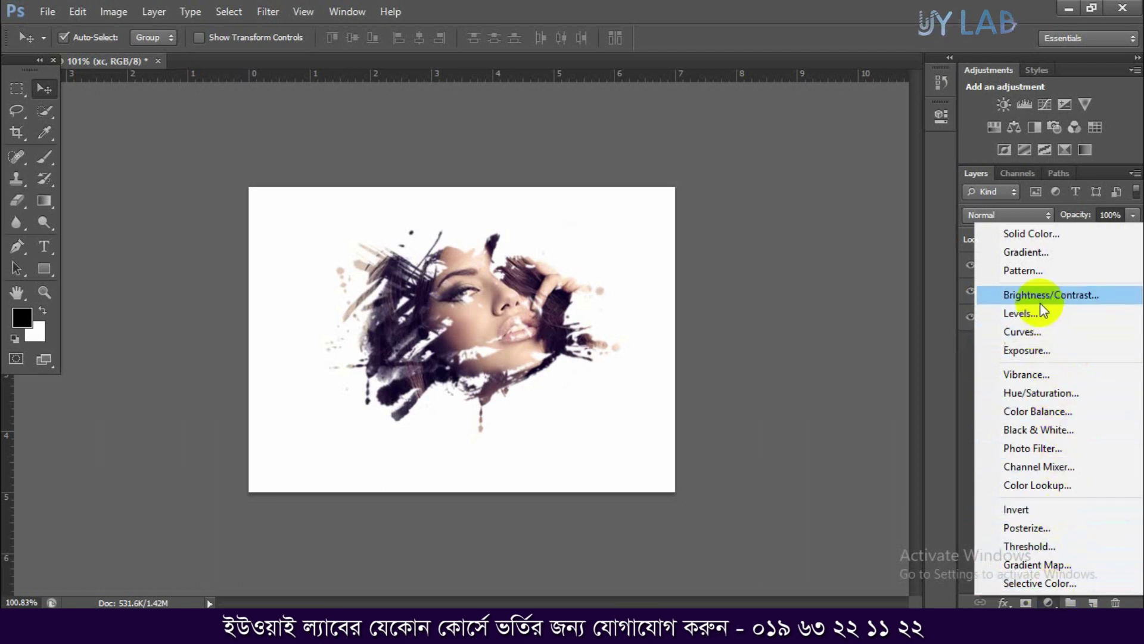
{"action": "left_click", "coordinate": [1025, 252]}
{"action": "left_click_drag", "start_coordinate": [572, 149], "coordinate": [818, 106]}
{"action": "left_click", "coordinate": [812, 136]}
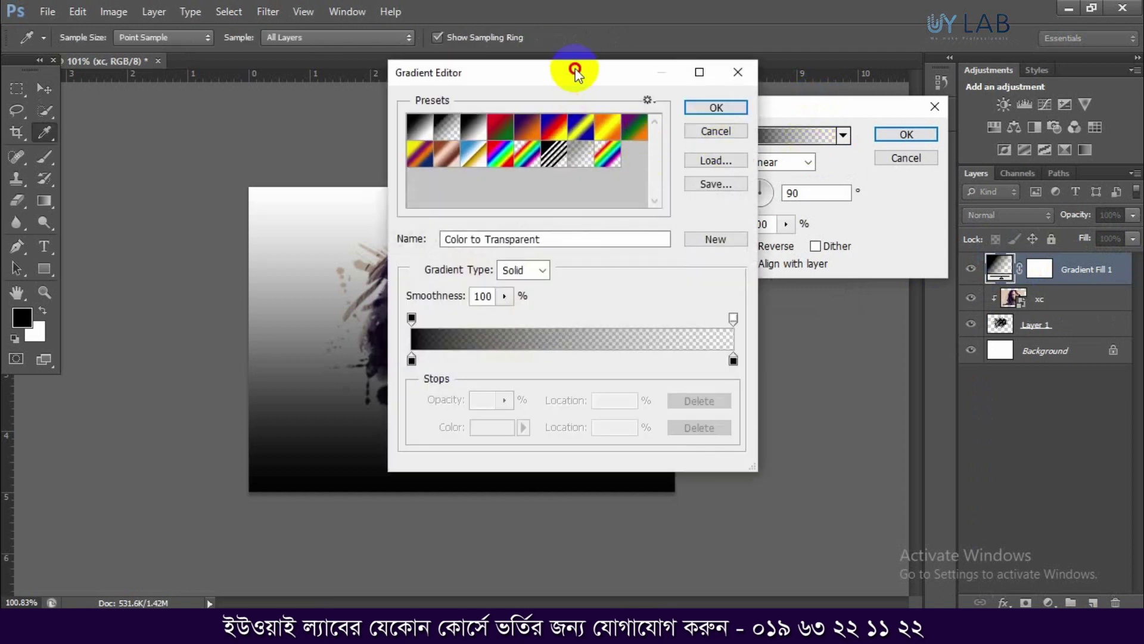
{"action": "left_click_drag", "start_coordinate": [574, 72], "coordinate": [861, 101]}
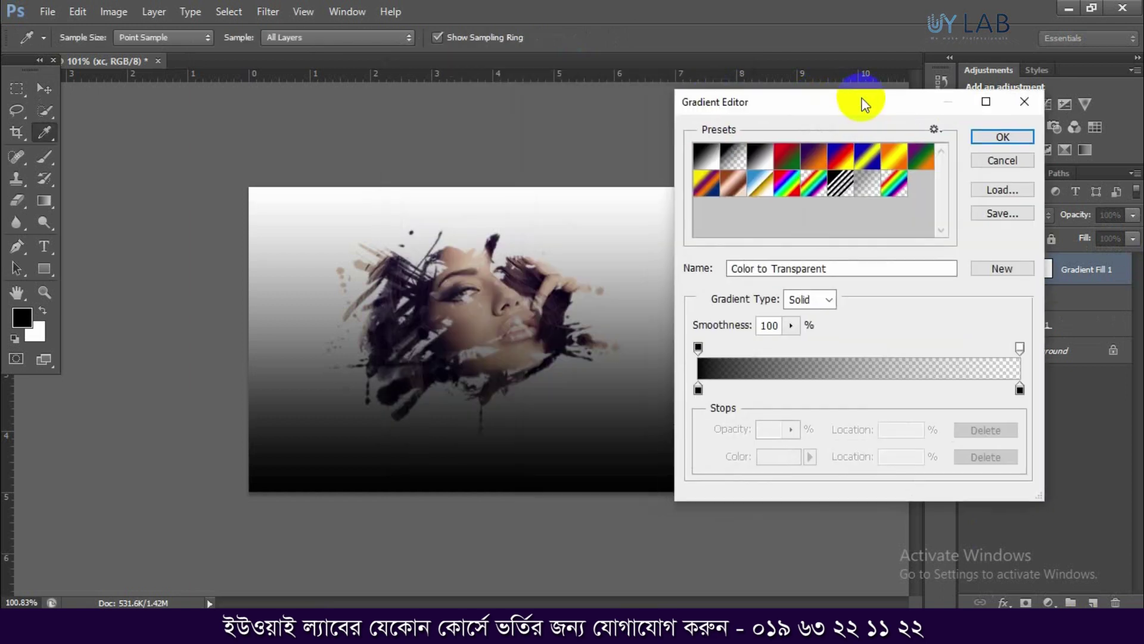
- Load the Color Harmonies 2 gradients, saving the old set, and pick the orange-yellow preset
{"action": "left_click", "coordinate": [933, 129]}
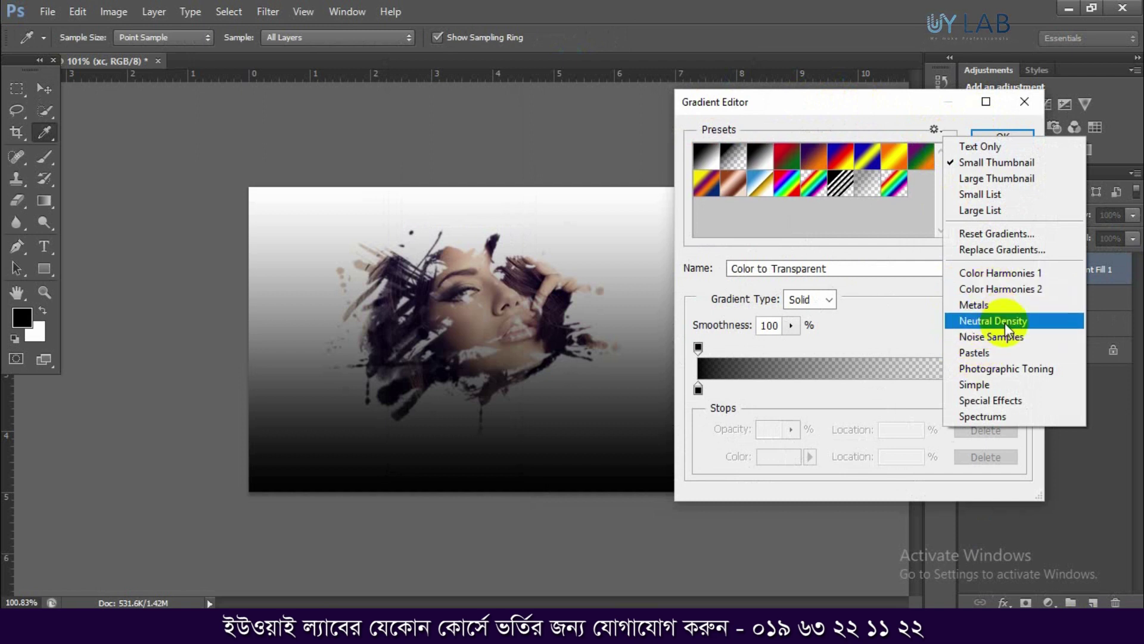
{"action": "left_click", "coordinate": [1004, 288]}
{"action": "left_click", "coordinate": [501, 246]}
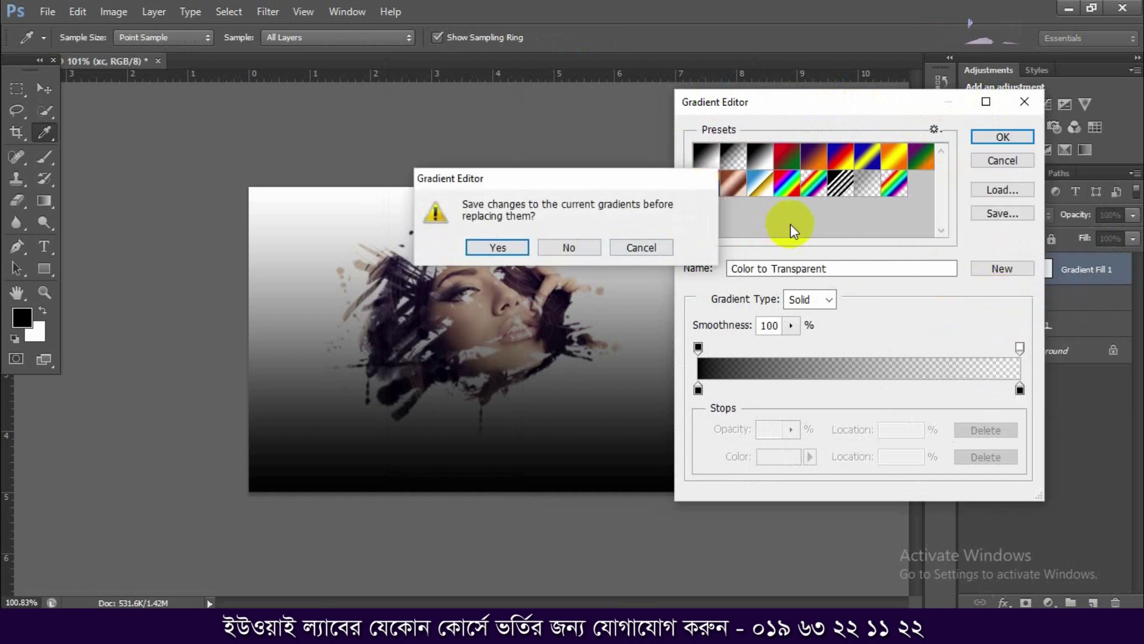
{"action": "left_click", "coordinate": [501, 250]}
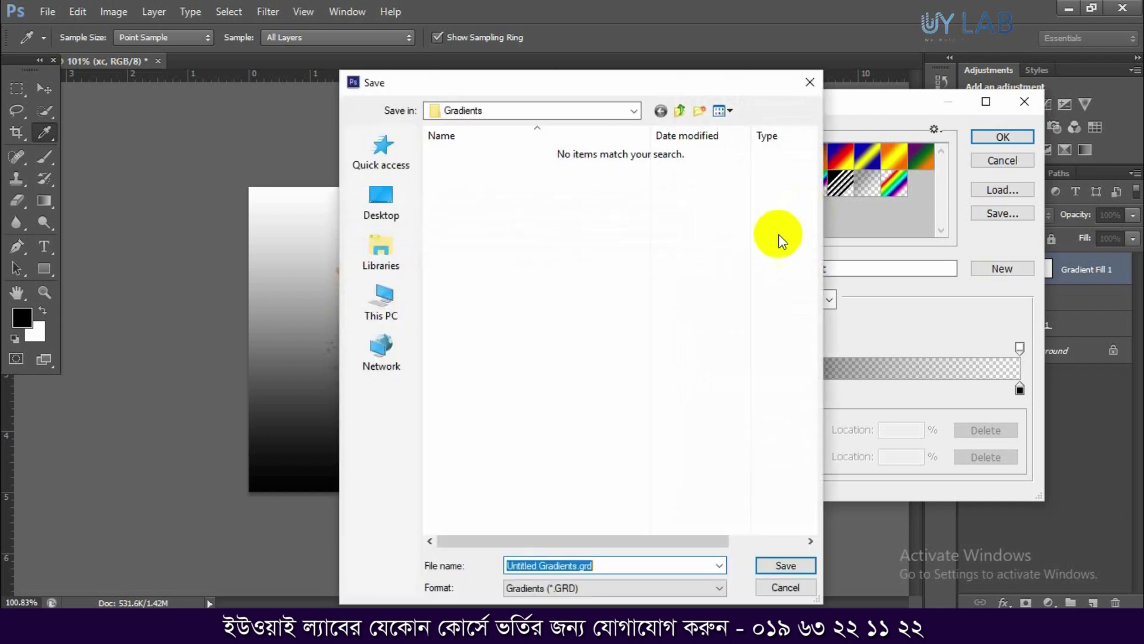
{"action": "left_click", "coordinate": [795, 589]}
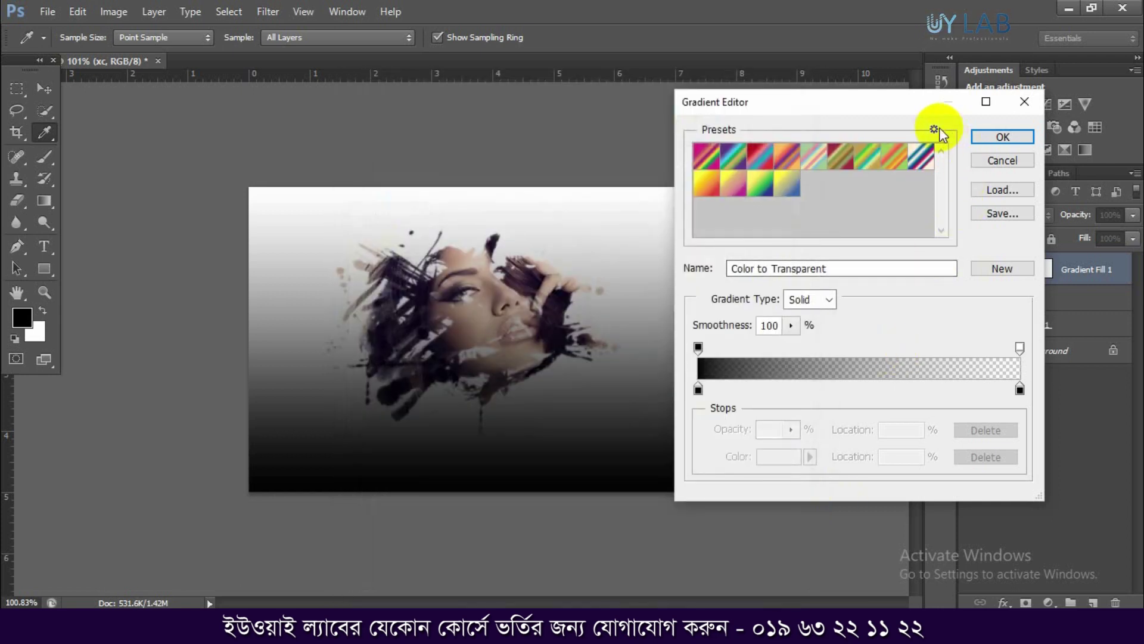
{"action": "left_click", "coordinate": [763, 189]}
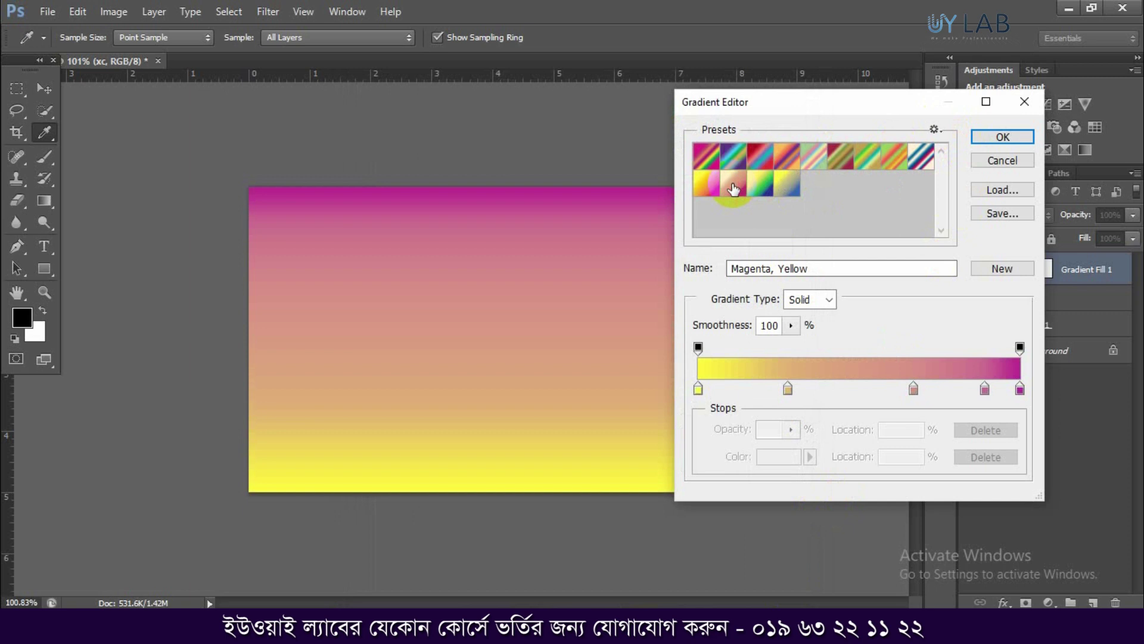
{"action": "left_click", "coordinate": [759, 157]}
{"action": "left_click", "coordinate": [758, 164]}
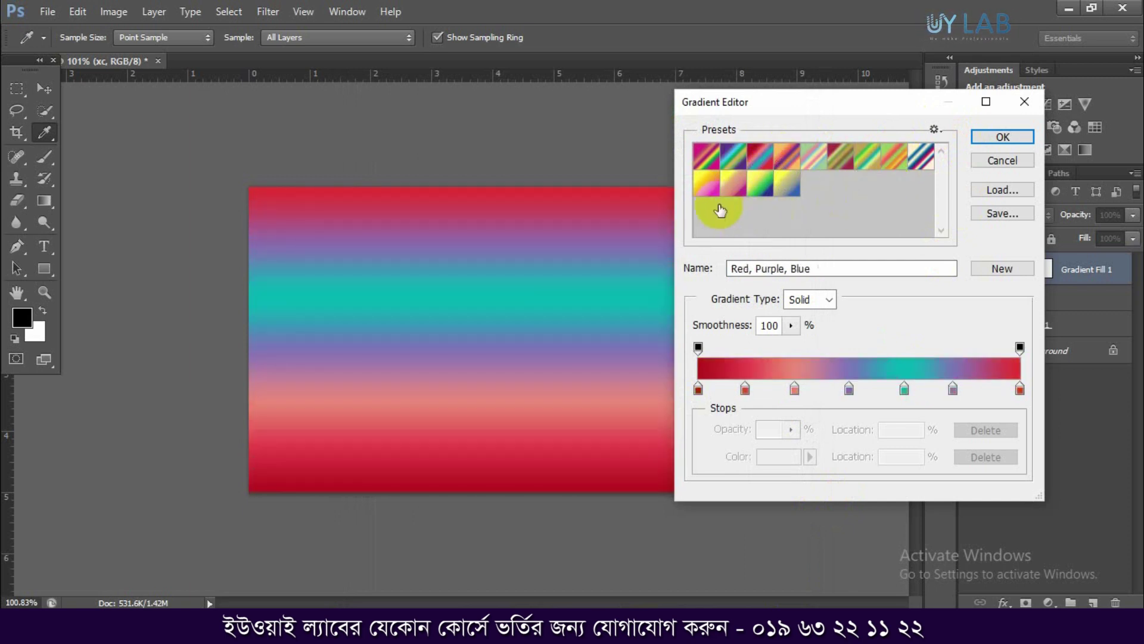
{"action": "left_click", "coordinate": [708, 183]}
{"action": "left_click", "coordinate": [1001, 137]}
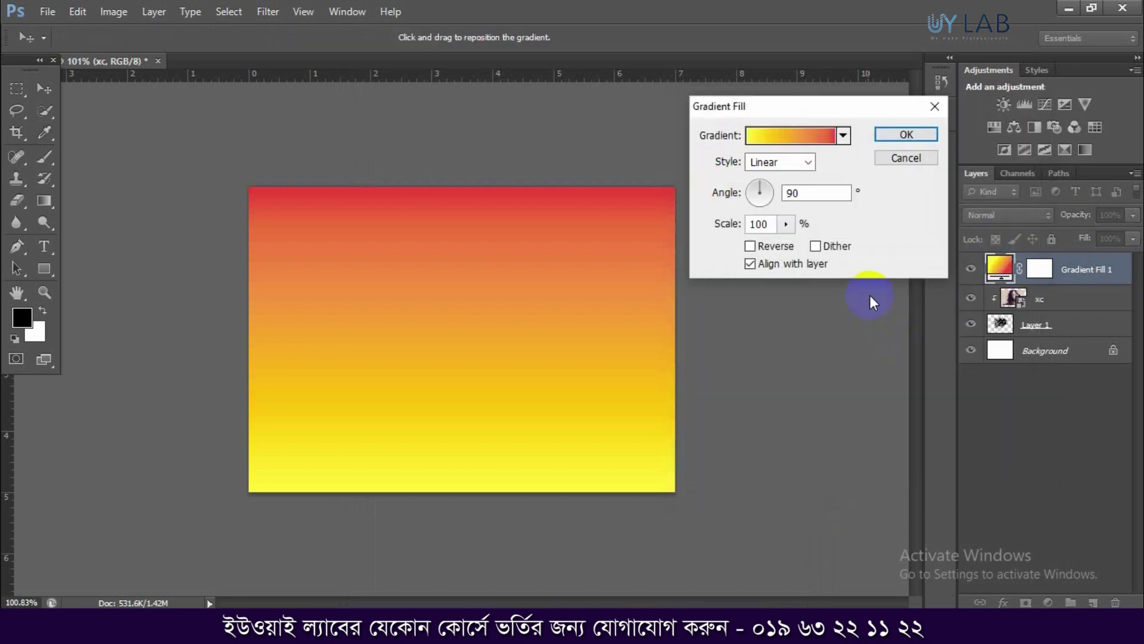
- Accept the gradient fill and set its blend mode to Multiply
{"action": "left_click", "coordinate": [906, 134]}
{"action": "left_click", "coordinate": [1006, 215]}
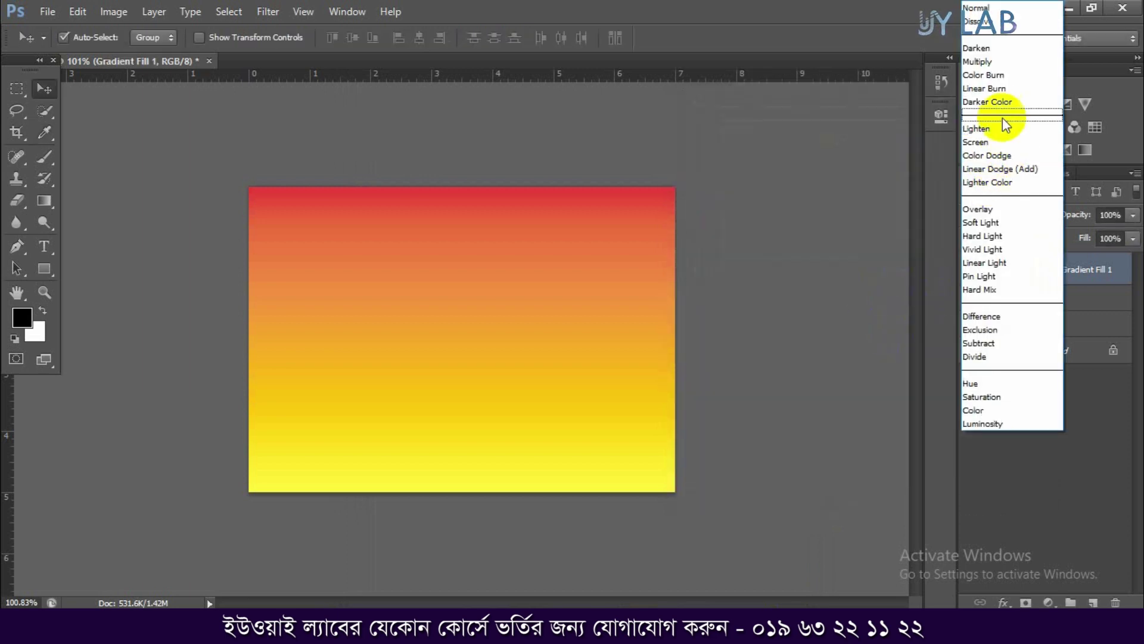
{"action": "left_click", "coordinate": [987, 74]}
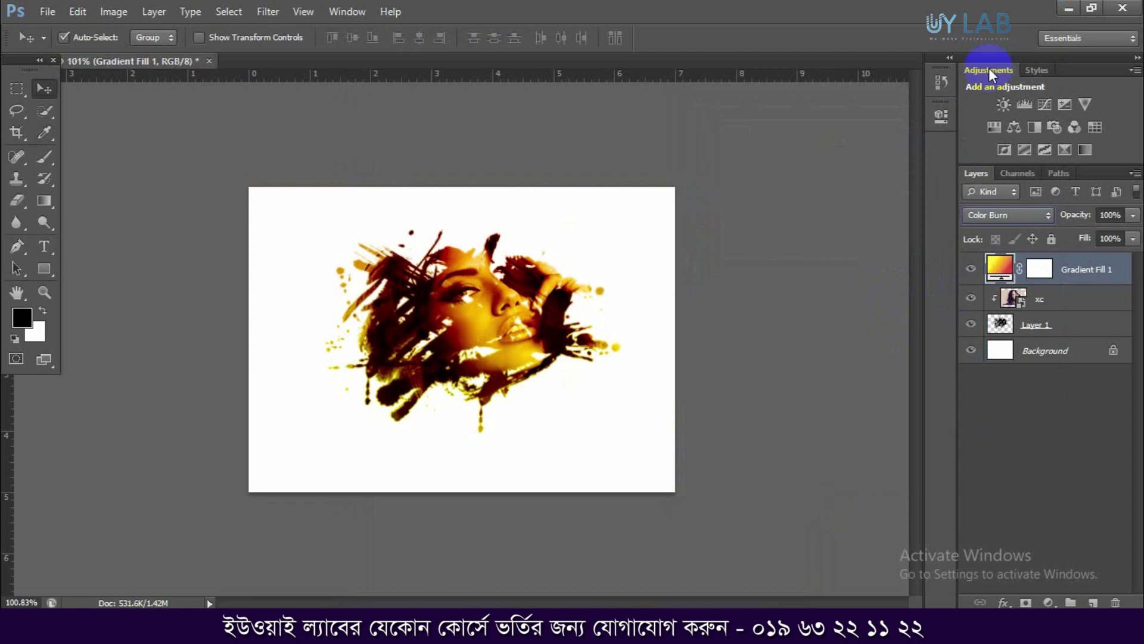
{"action": "key", "text": "alt+shift+m"}
{"action": "left_click", "coordinate": [988, 216]}
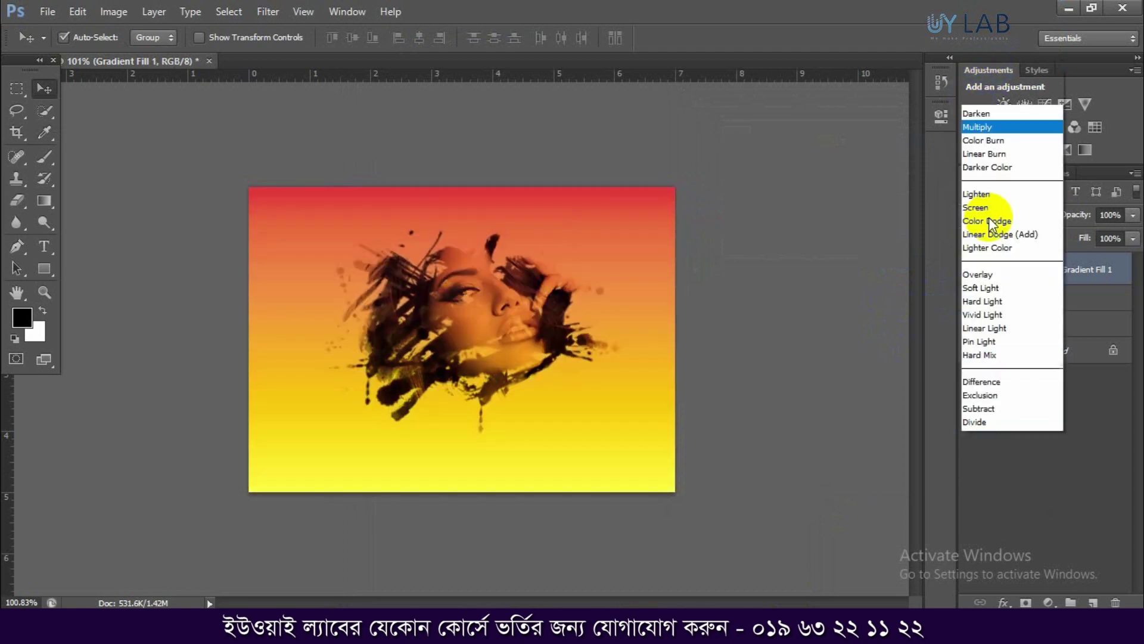
{"action": "left_click", "coordinate": [1007, 60]}
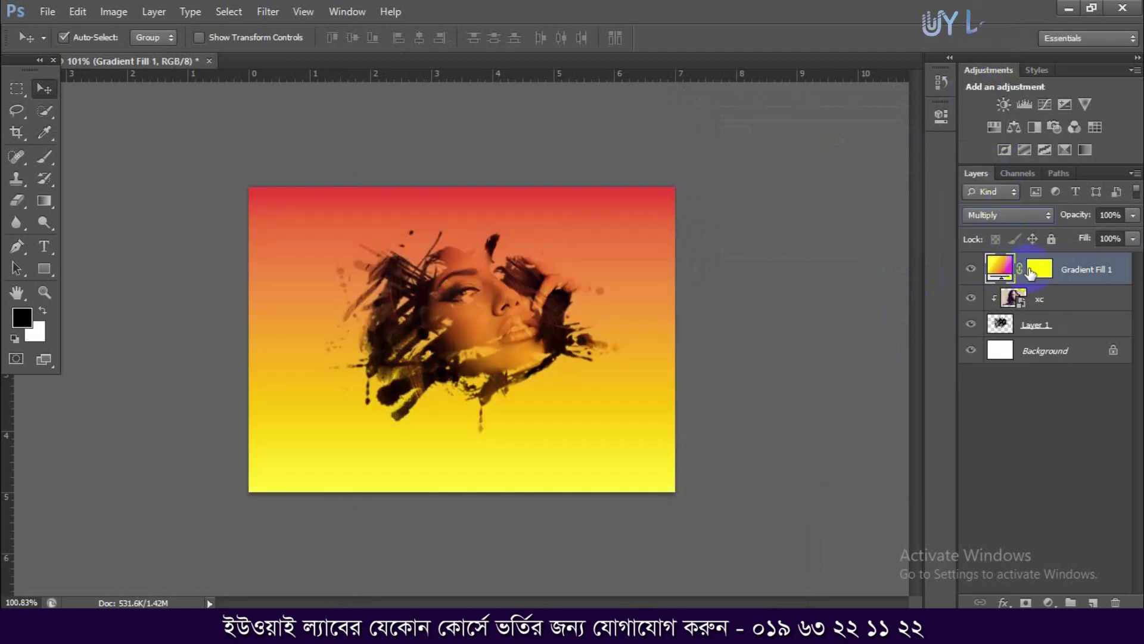
- Clip the gradient to the xc portrait at 62% opacity and add a new Layer 2
{"action": "left_click", "coordinate": [1061, 282], "text": "alt"}
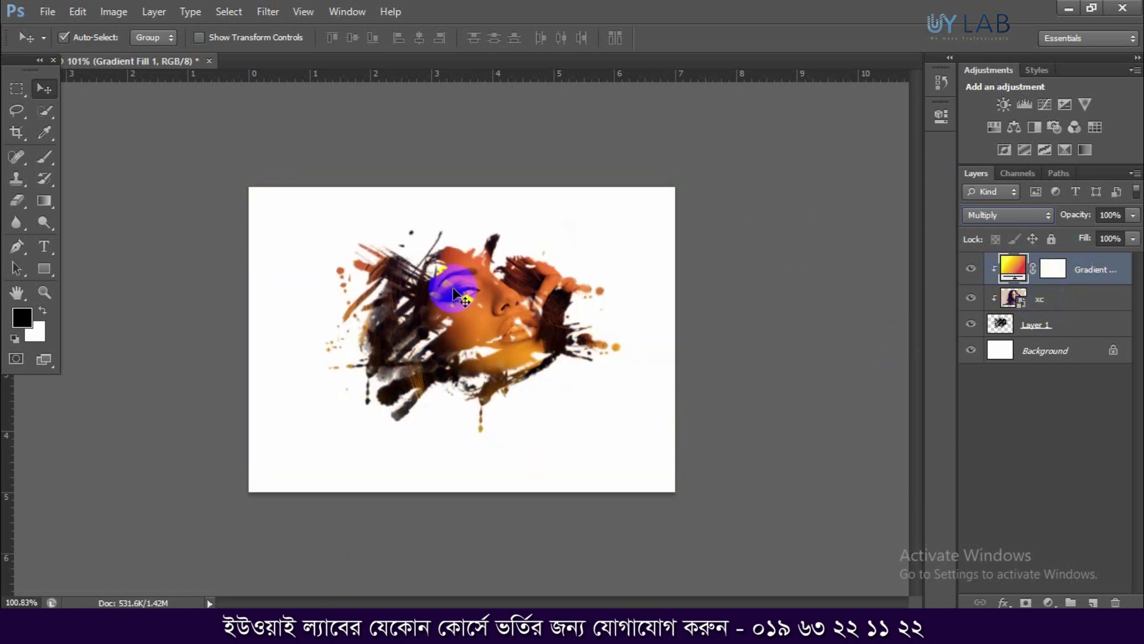
{"action": "left_click_drag", "start_coordinate": [1069, 220], "coordinate": [1051, 212]}
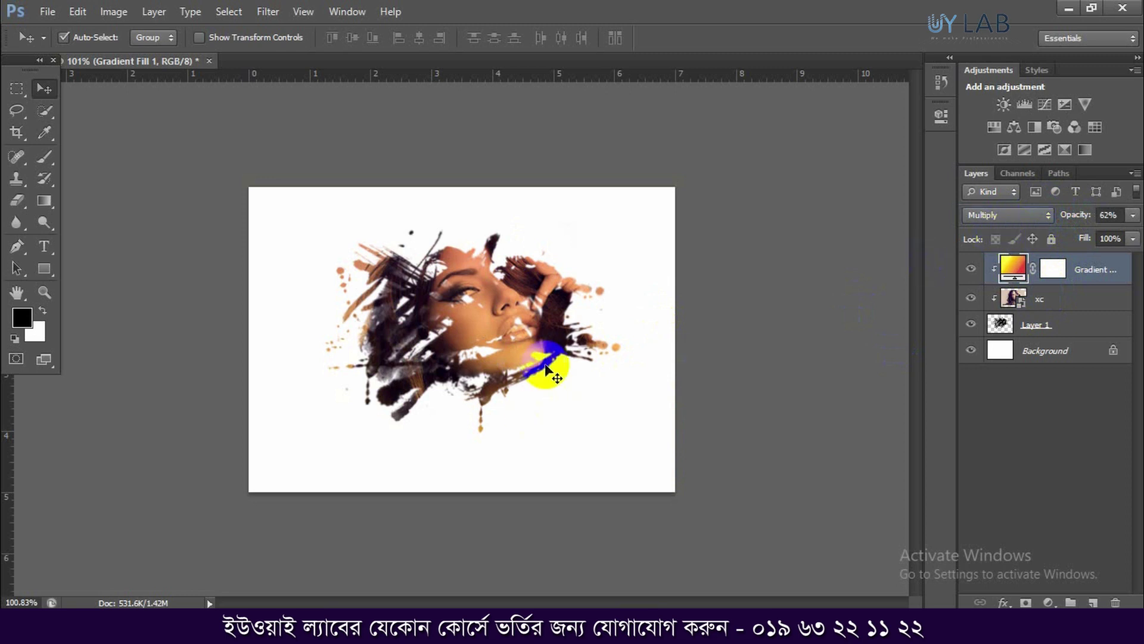
{"action": "left_click", "coordinate": [1095, 602]}
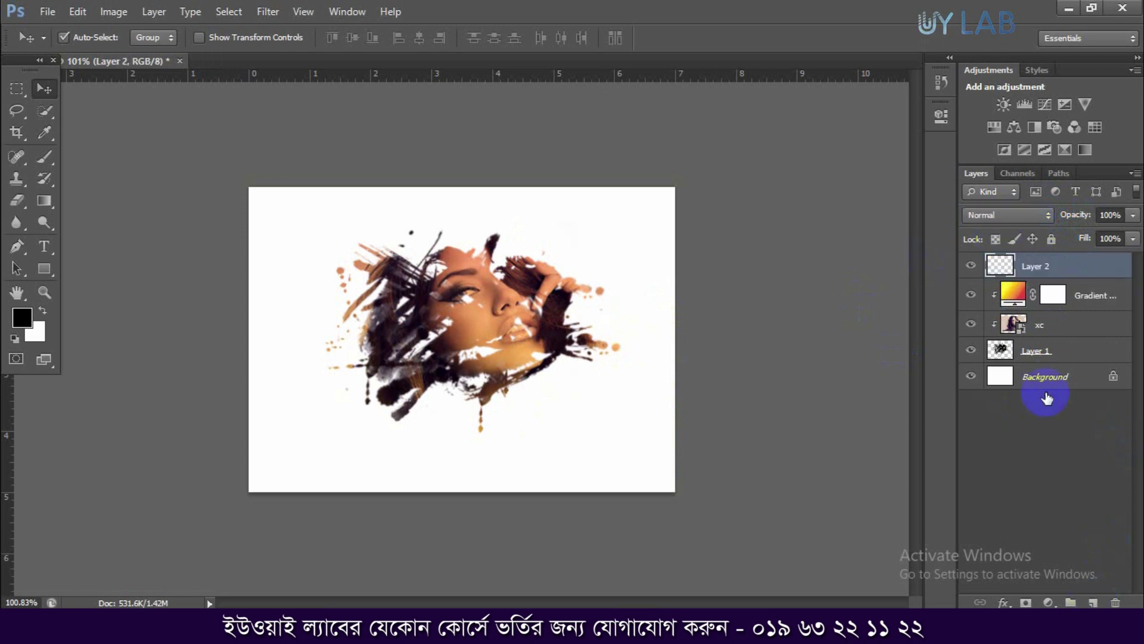
- Add a new Layer 2 and clip it to the gradient layer
{"action": "left_click", "coordinate": [1005, 269]}
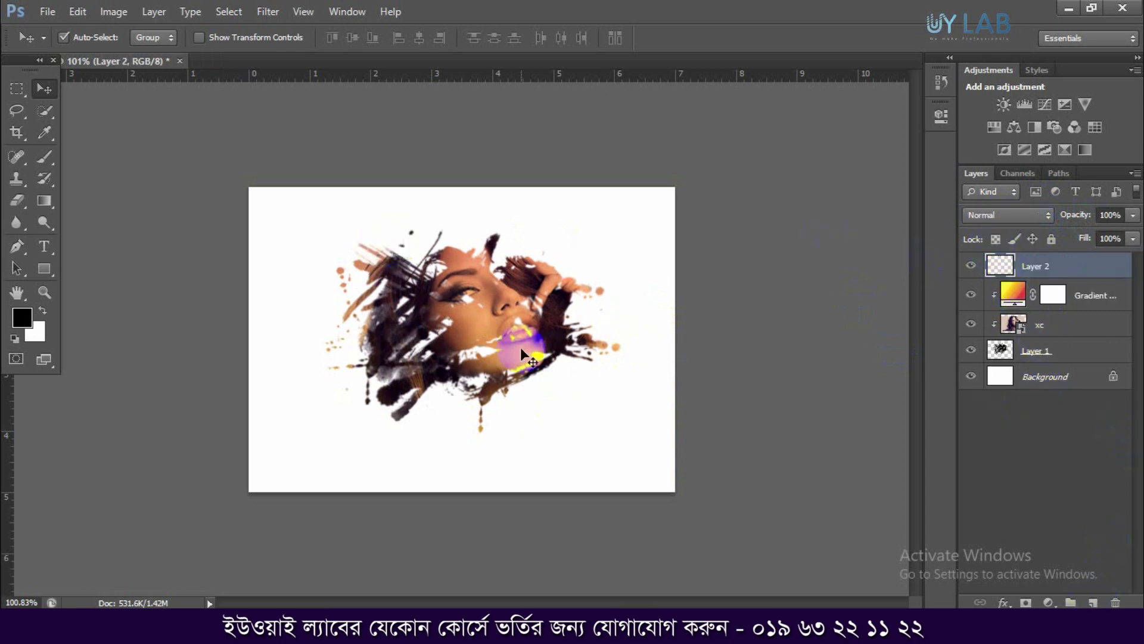
{"action": "key", "text": "alt"}
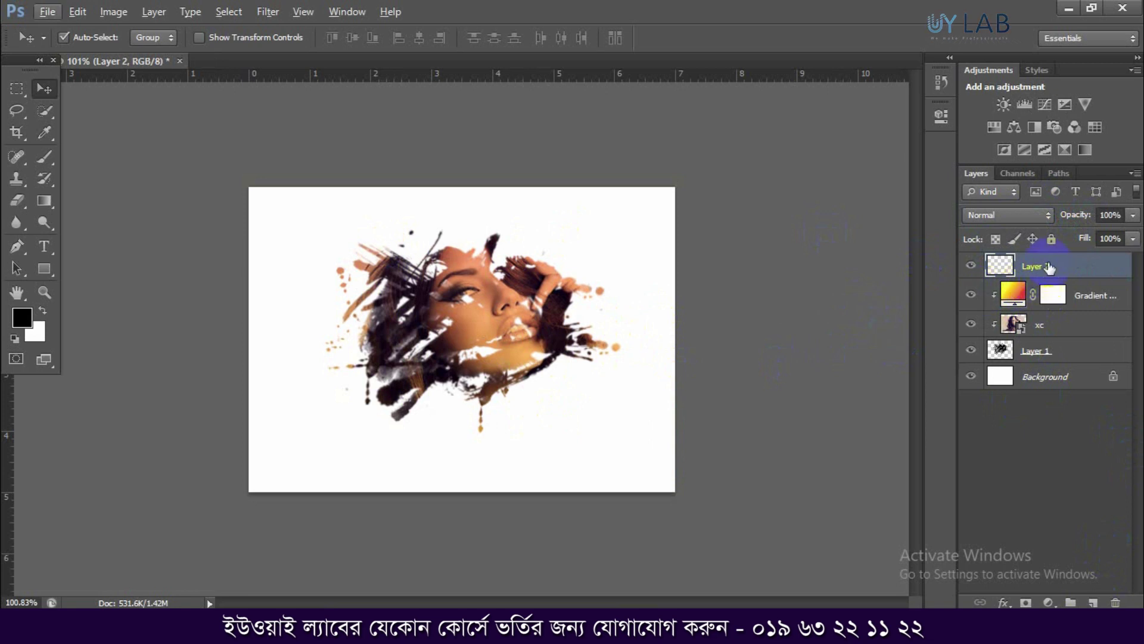
{"action": "key", "text": "alt"}
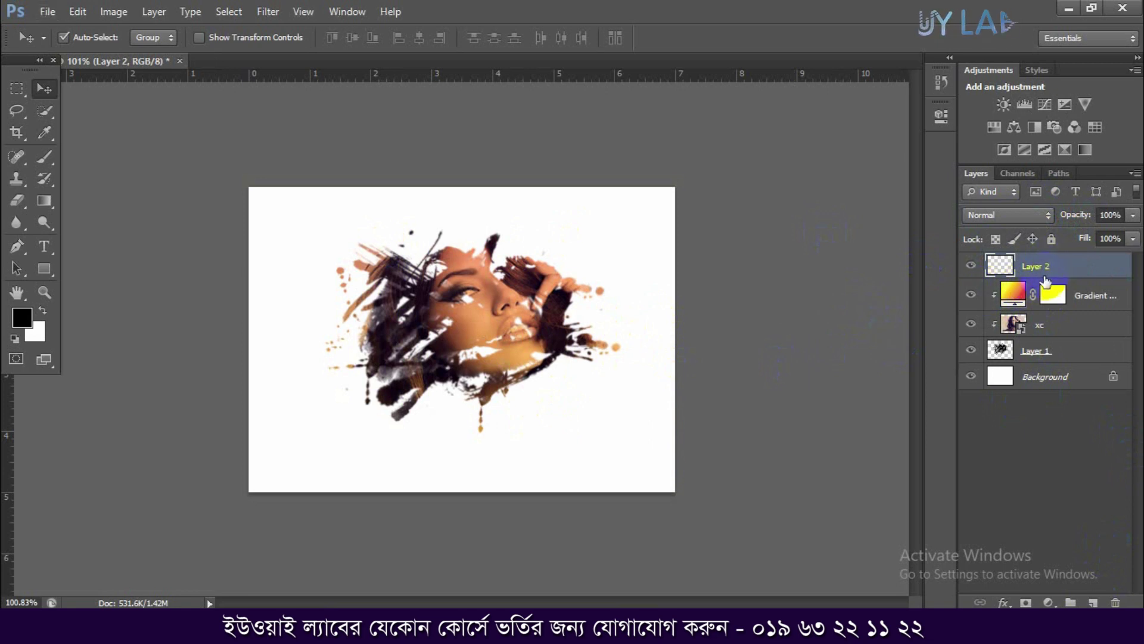
{"action": "left_click", "coordinate": [1044, 276], "text": "alt"}
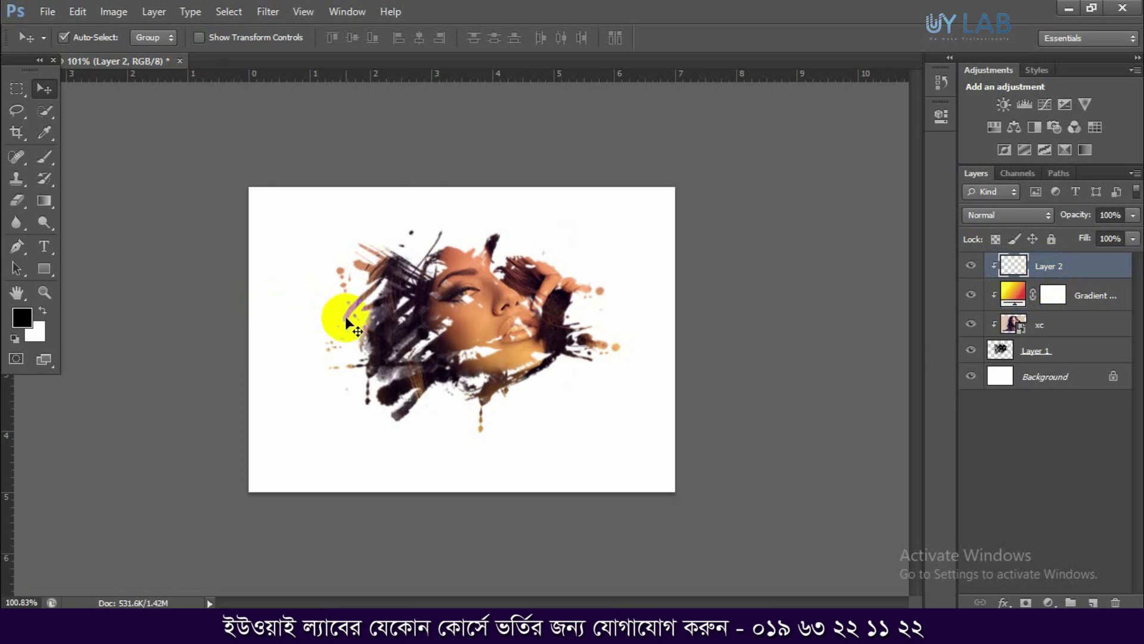
- Paint blue soft-round brush strokes over the left side of the face
{"action": "left_click", "coordinate": [45, 157]}
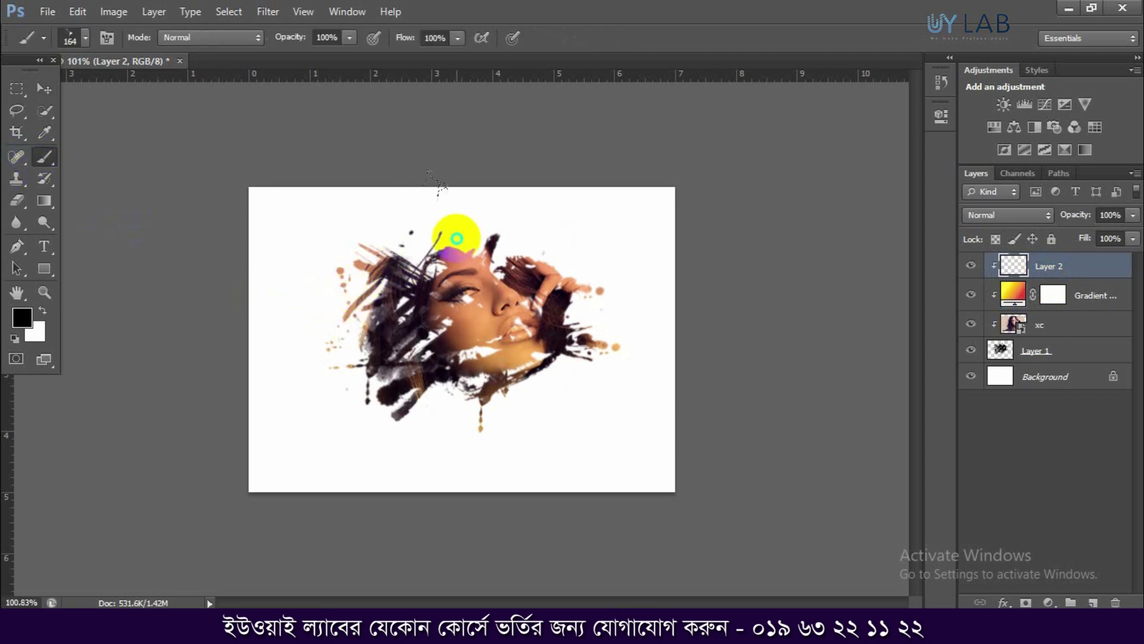
{"action": "right_click", "coordinate": [456, 238]}
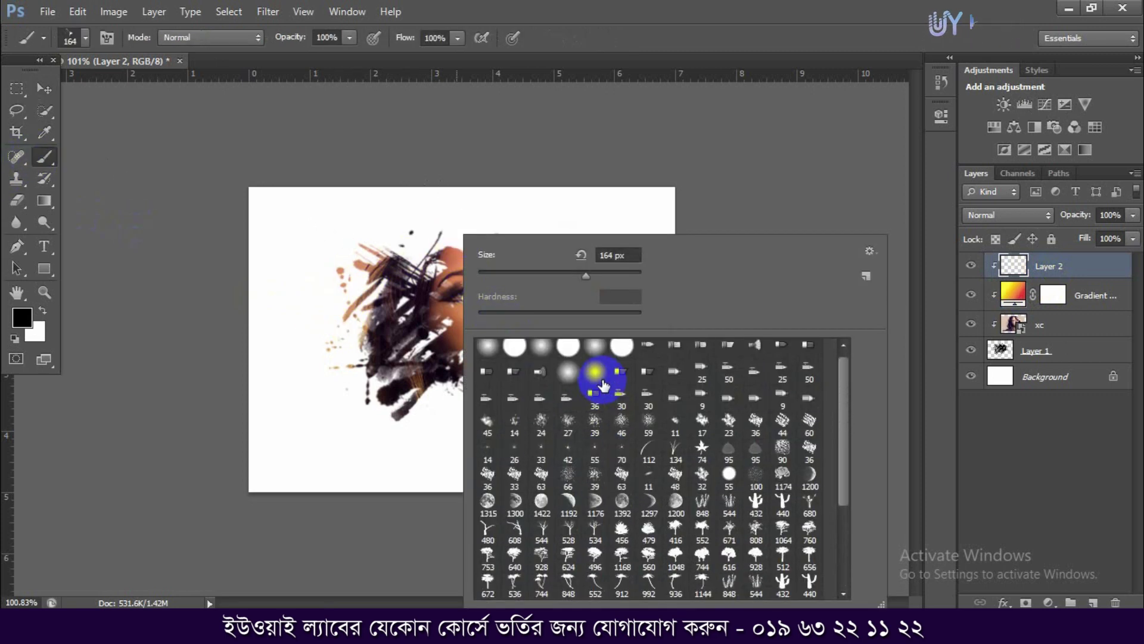
{"action": "double_click", "coordinate": [483, 347]}
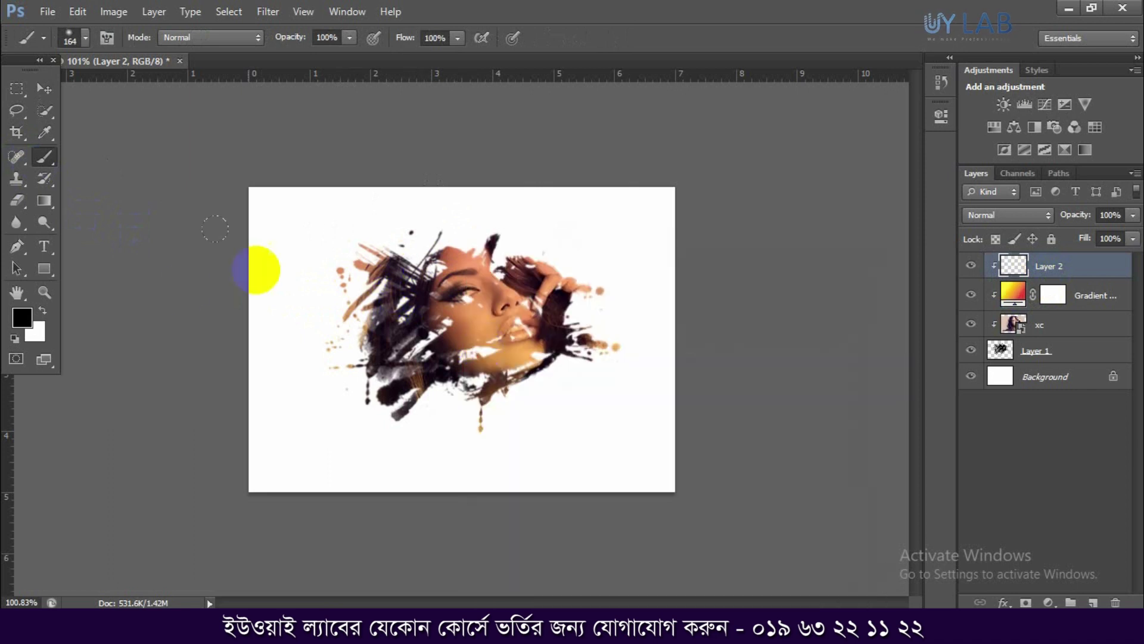
{"action": "left_click", "coordinate": [27, 325]}
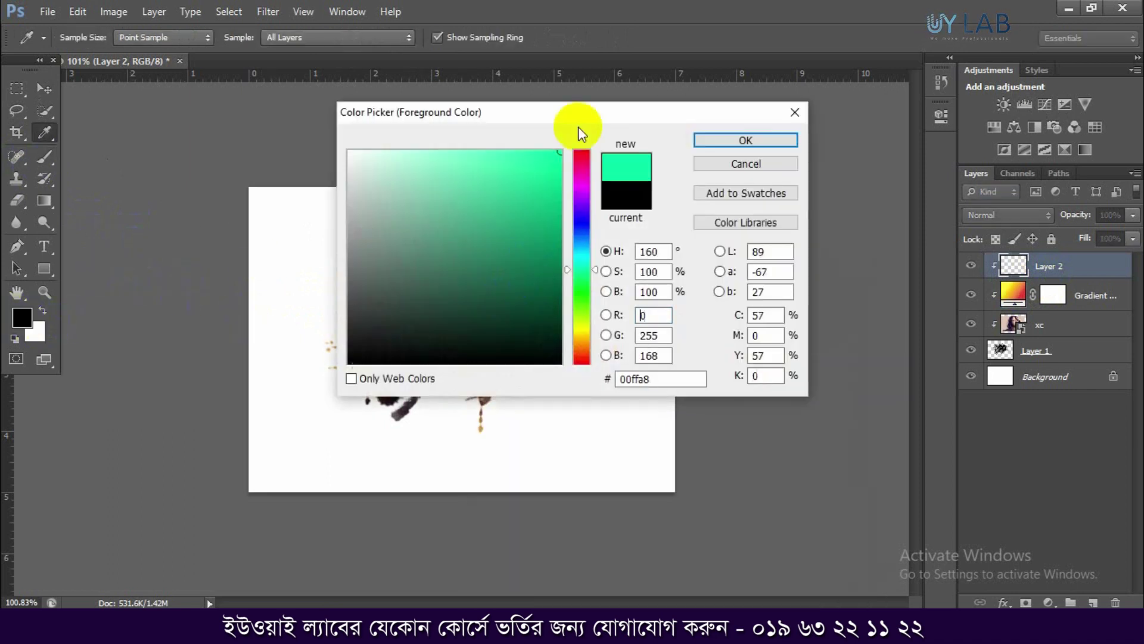
{"action": "left_click_drag", "start_coordinate": [573, 251], "coordinate": [573, 223]}
{"action": "left_click", "coordinate": [745, 140]}
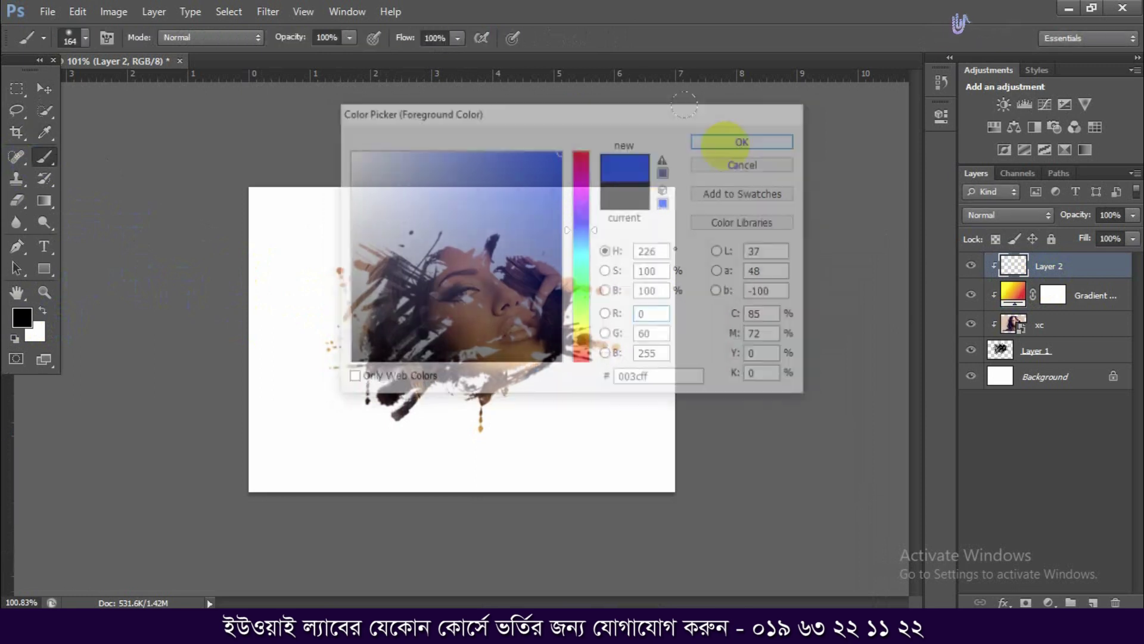
{"action": "left_click_drag", "start_coordinate": [404, 217], "coordinate": [327, 357]}
{"action": "mouse_move", "coordinate": [340, 196]}
{"action": "left_mouse_down"}
{"action": "mouse_move", "coordinate": [383, 230]}
{"action": "mouse_move", "coordinate": [383, 409]}
{"action": "left_mouse_up"}
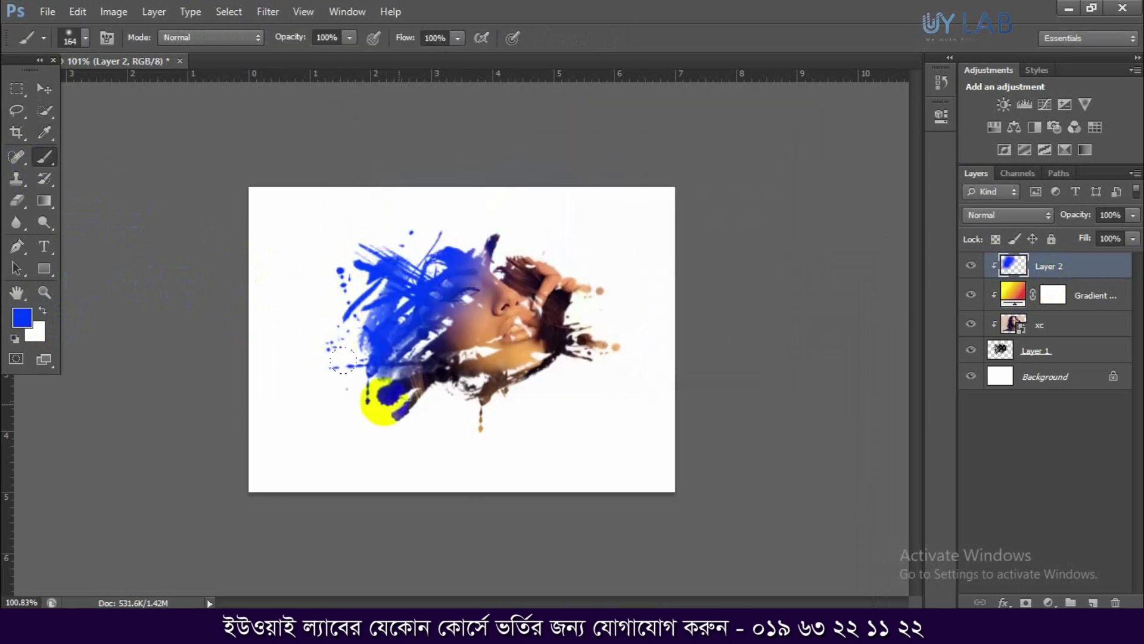
{"action": "left_click", "coordinate": [1112, 239]}
- Try Overlay, Soft Light and Screen blending on Layer 2, with opacity at 70%
{"action": "left_click", "coordinate": [1039, 214]}
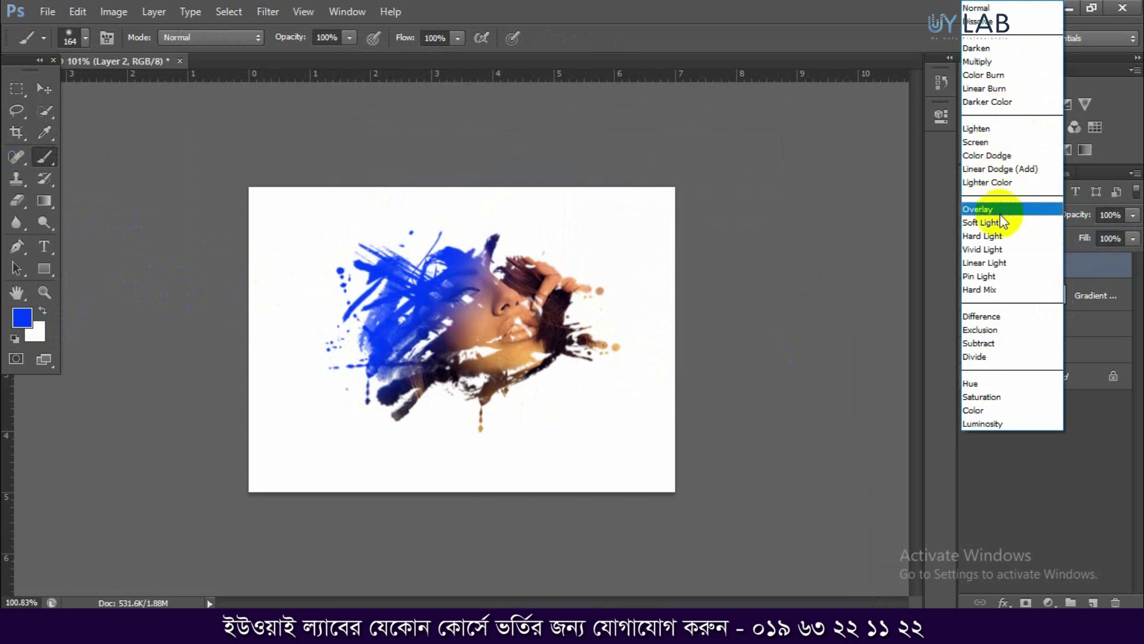
{"action": "left_click", "coordinate": [1001, 209]}
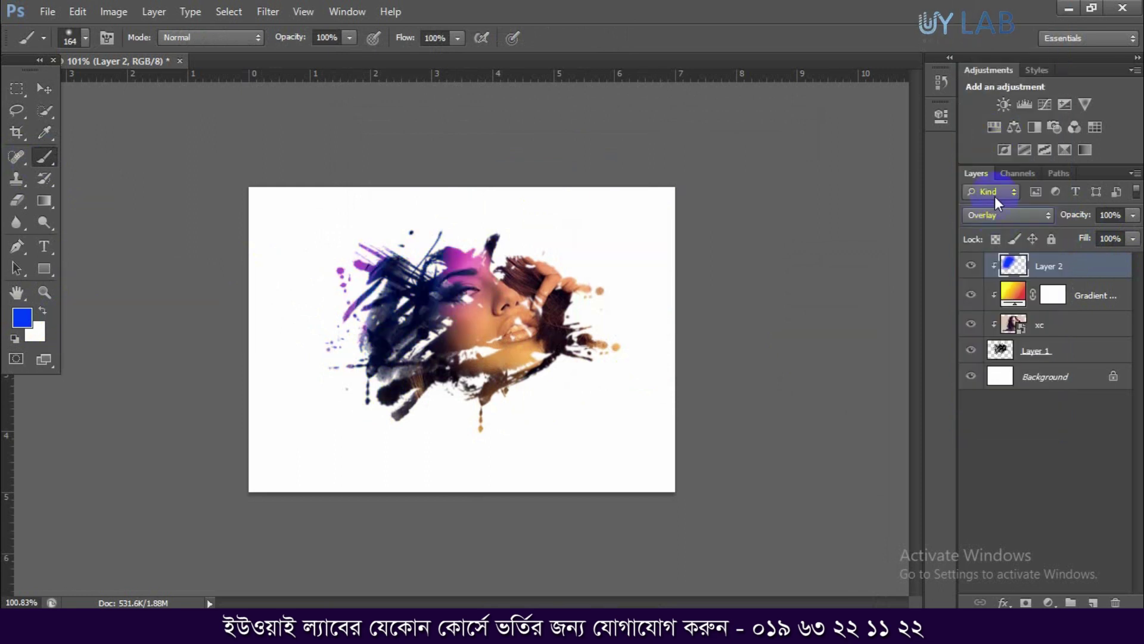
{"action": "left_click", "coordinate": [994, 215]}
{"action": "left_click", "coordinate": [996, 224]}
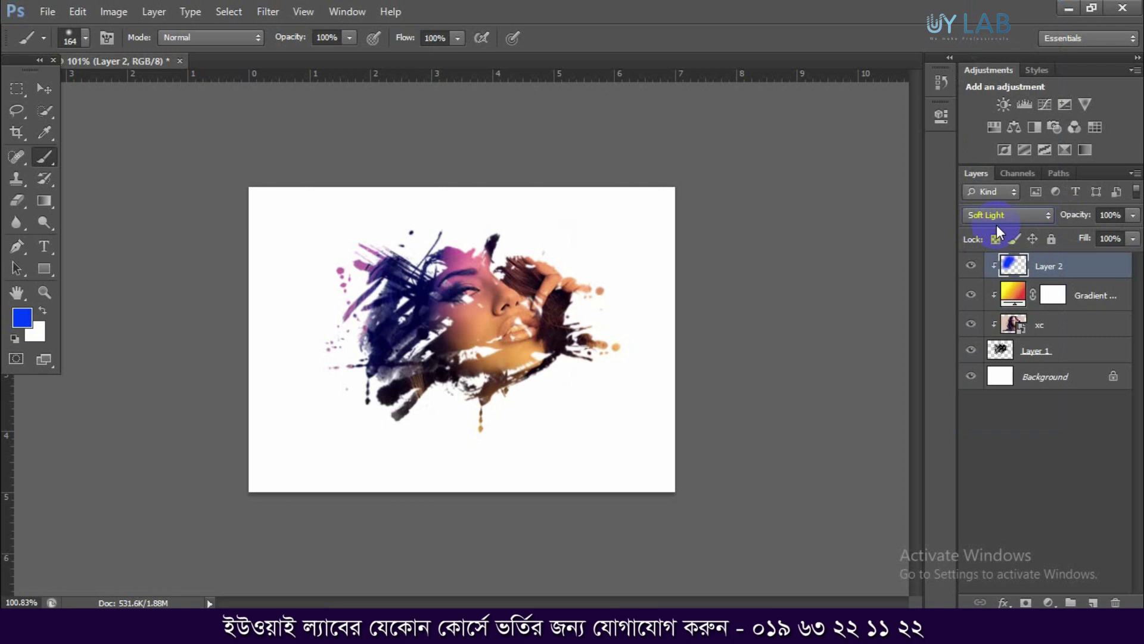
{"action": "left_click", "coordinate": [994, 219]}
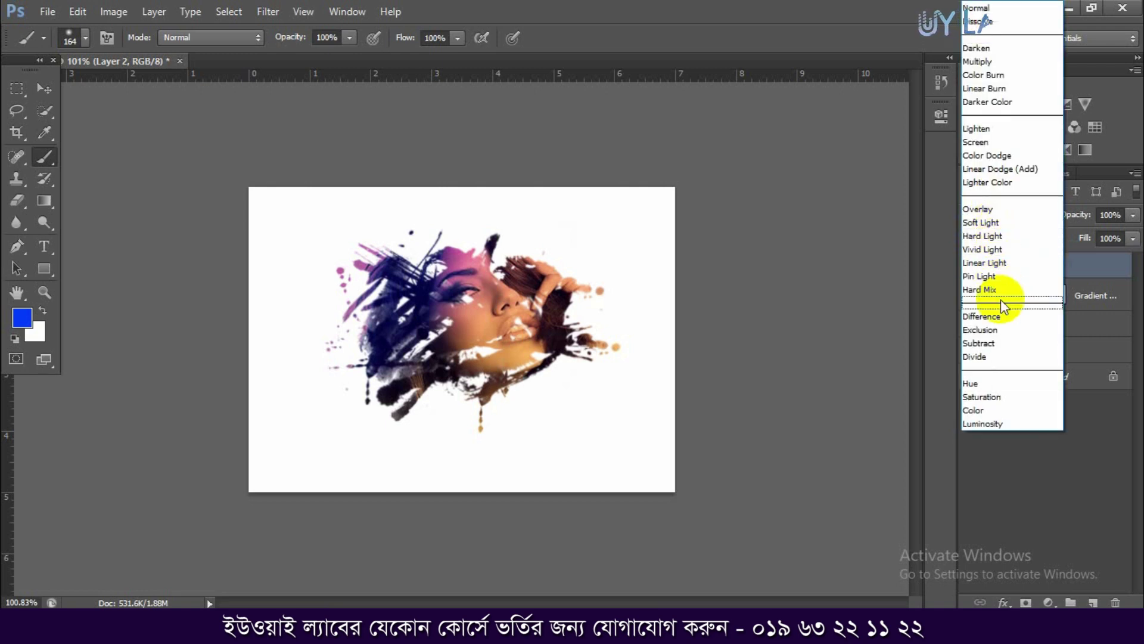
{"action": "left_click", "coordinate": [1005, 143]}
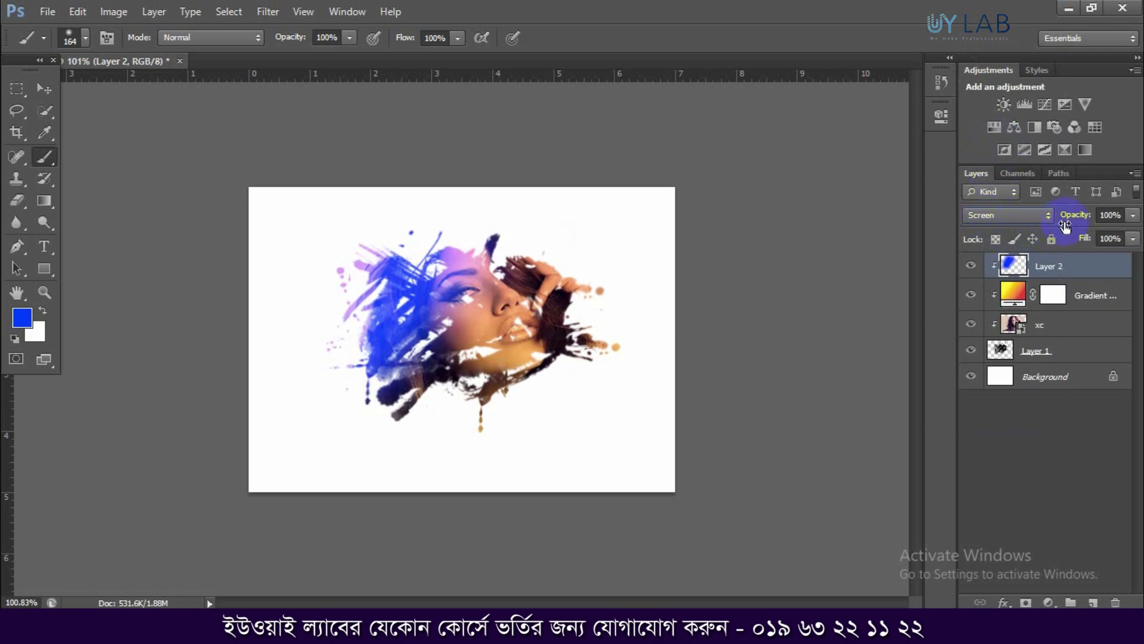
{"action": "left_click_drag", "start_coordinate": [1065, 227], "coordinate": [1053, 226]}
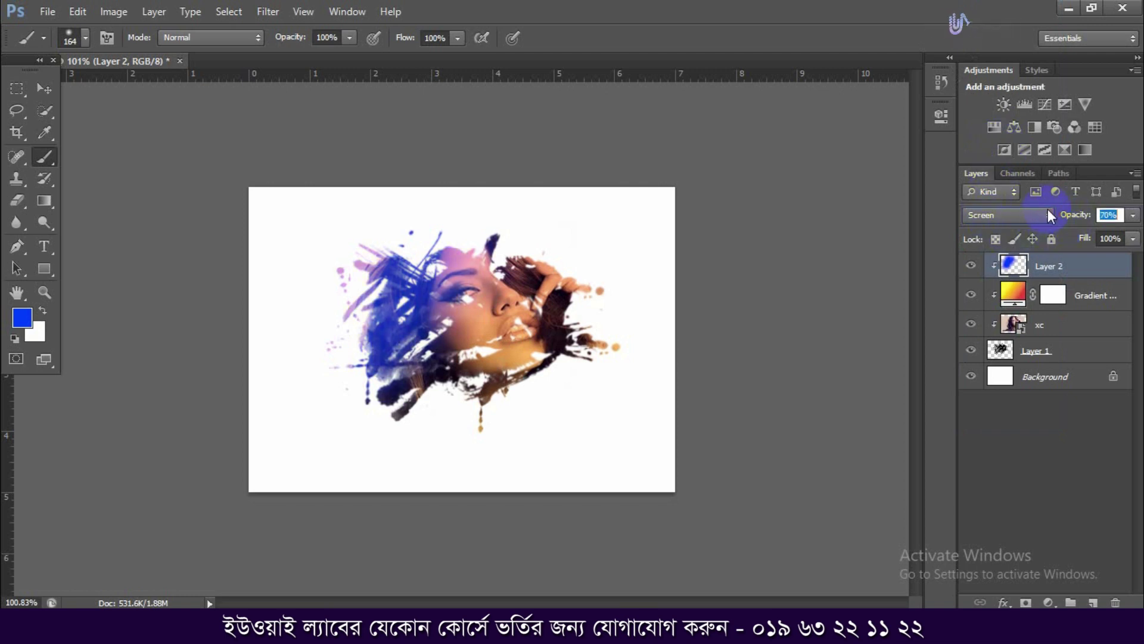
- Settle Layer 2 on Hard Light at 37% opacity and add a new layer above
{"action": "left_click", "coordinate": [1049, 214]}
{"action": "left_click", "coordinate": [1000, 64]}
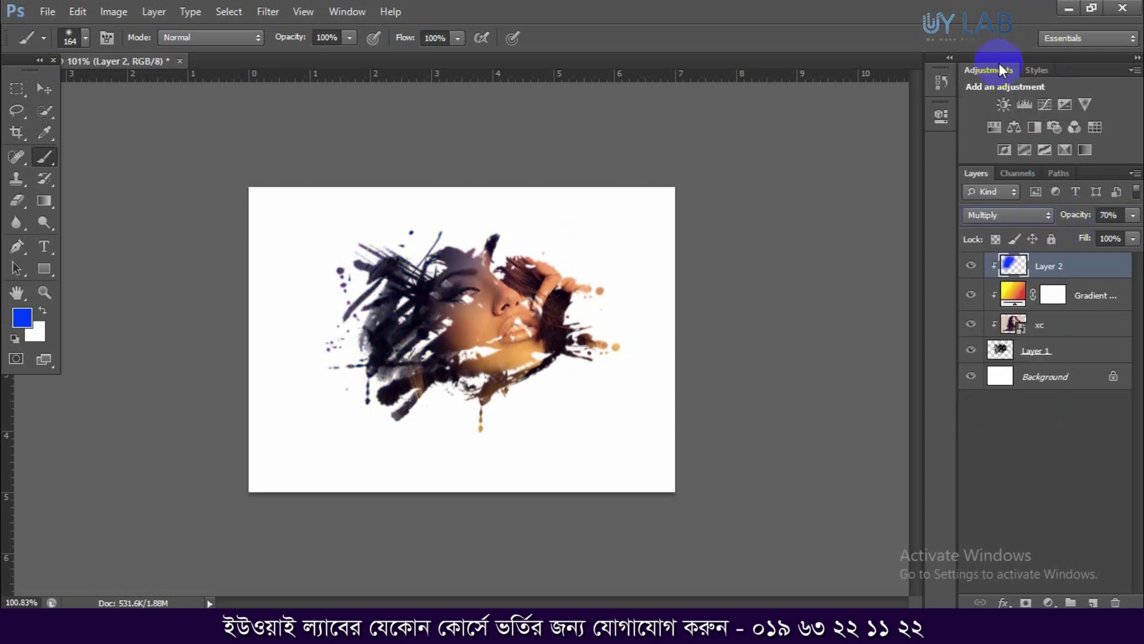
{"action": "left_click", "coordinate": [1048, 216]}
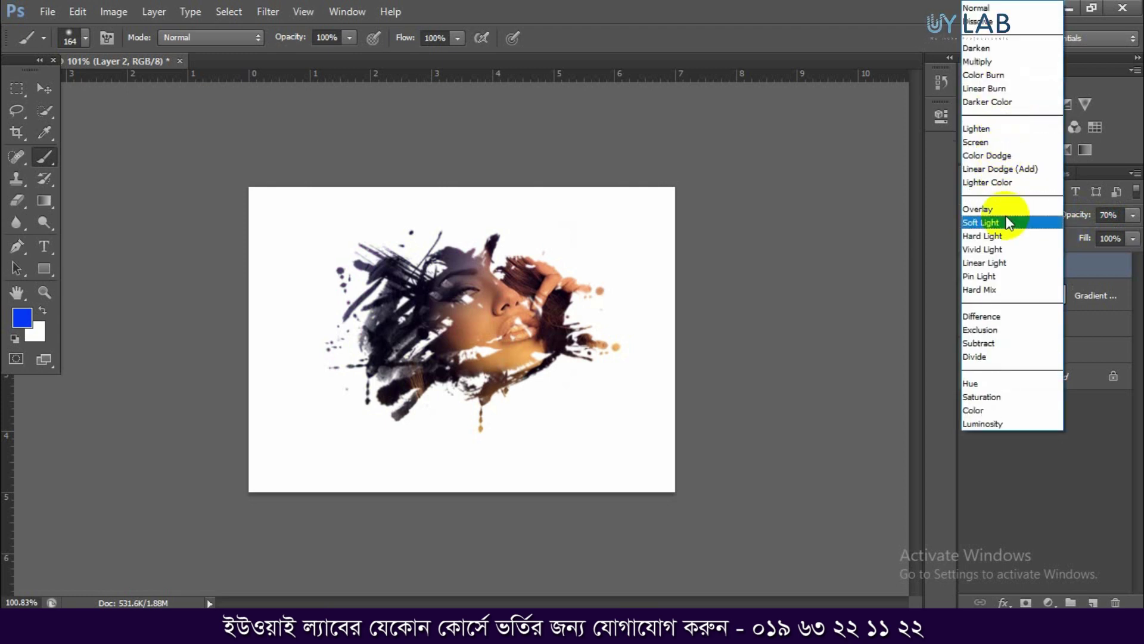
{"action": "left_click", "coordinate": [1011, 227]}
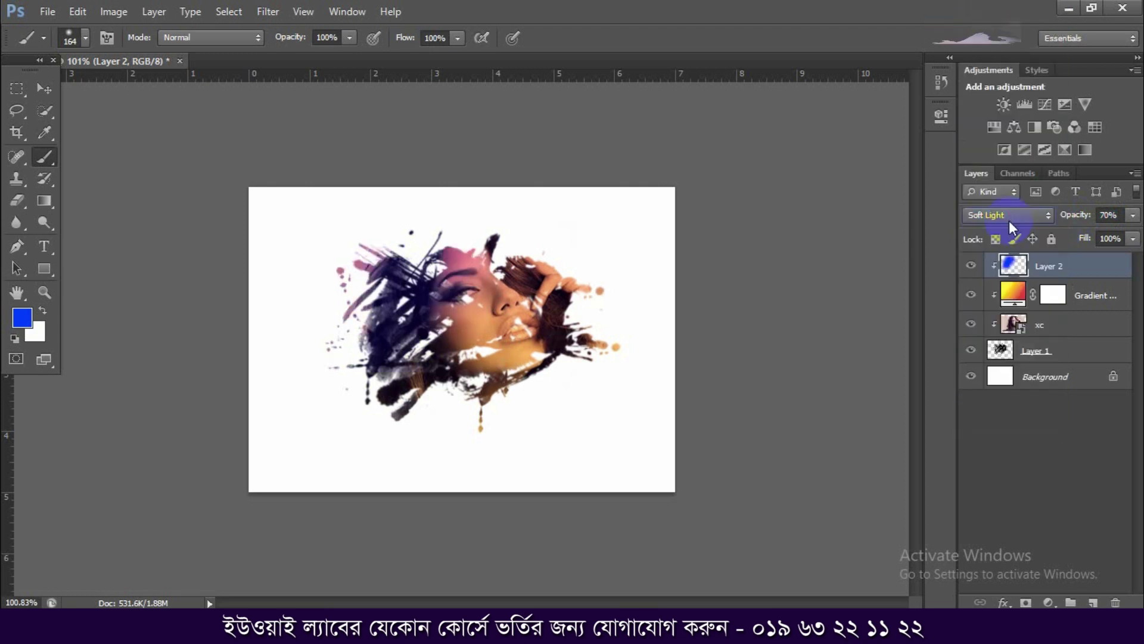
{"action": "left_click", "coordinate": [1016, 220]}
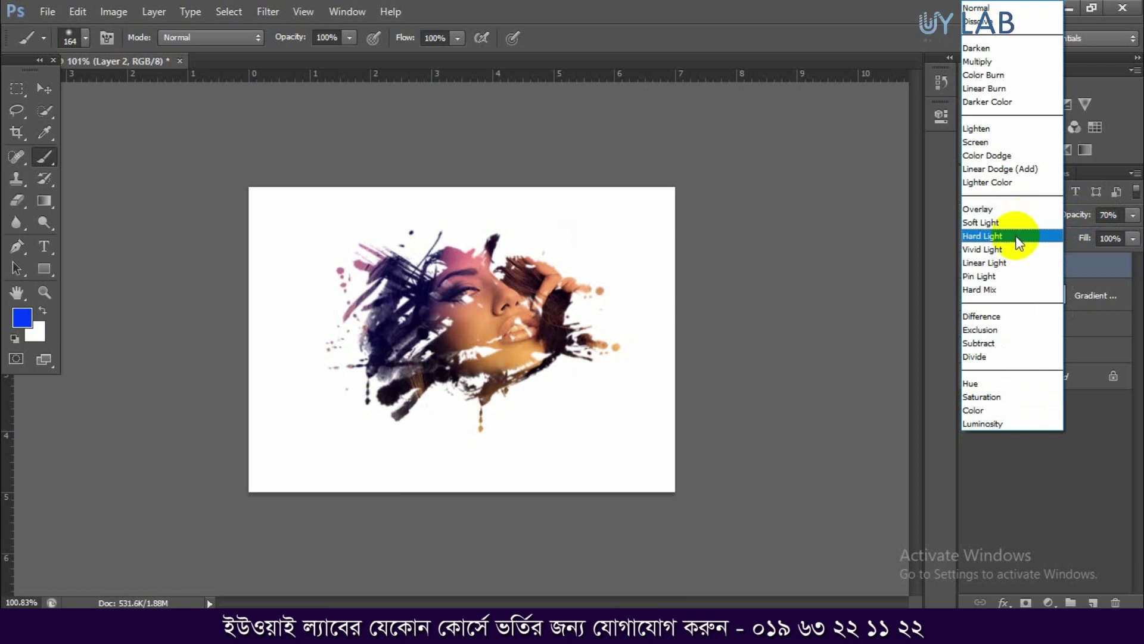
{"action": "left_click", "coordinate": [1015, 235]}
{"action": "mouse_move", "coordinate": [1076, 214]}
{"action": "left_mouse_down"}
{"action": "mouse_move", "coordinate": [1053, 208]}
{"action": "mouse_move", "coordinate": [1053, 194]}
{"action": "left_mouse_up"}
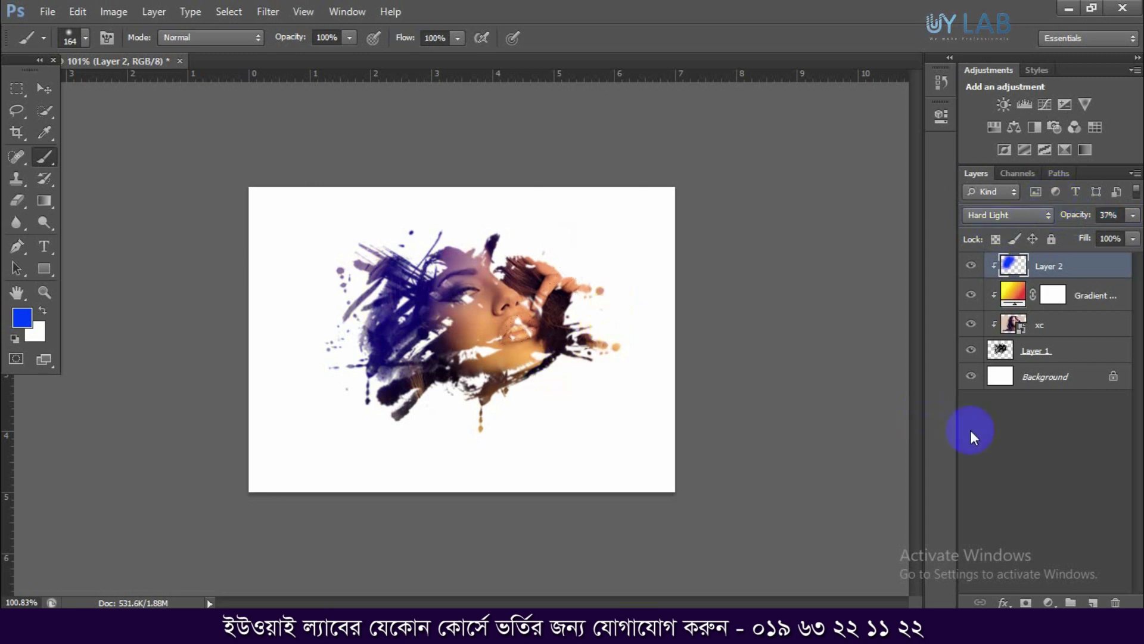
{"action": "left_click", "coordinate": [1092, 601]}
- Clip Layer 3 and paint red strokes over the face's right side
{"action": "left_click", "coordinate": [1054, 269], "text": "alt"}
{"action": "left_click_drag", "start_coordinate": [593, 286], "coordinate": [505, 446]}
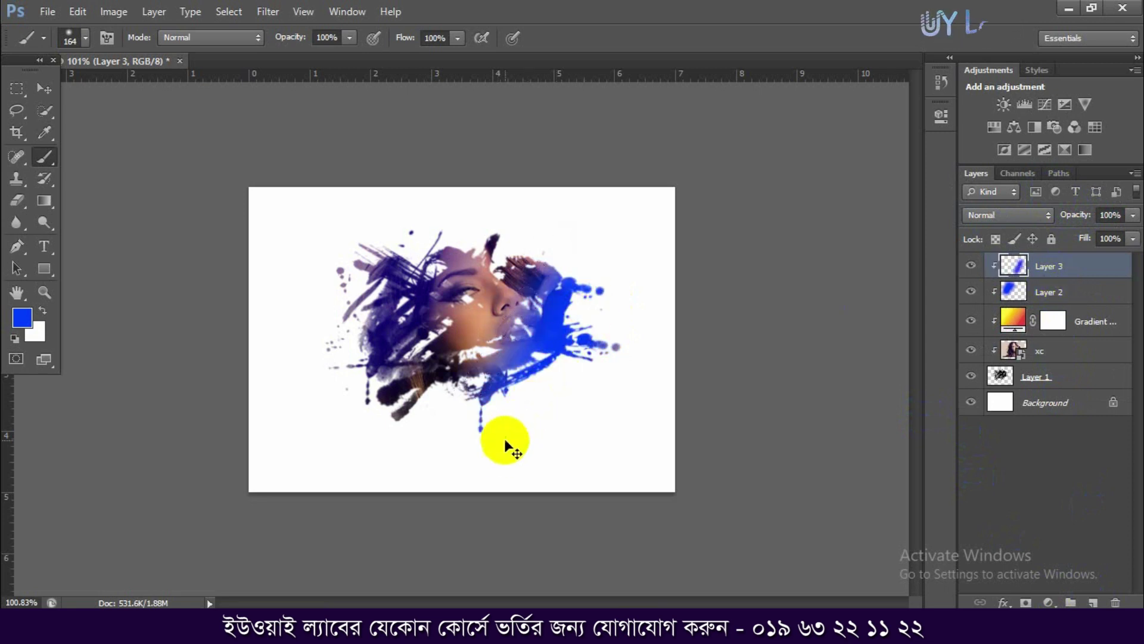
{"action": "key", "text": "ctrl+z"}
{"action": "left_click", "coordinate": [24, 322]}
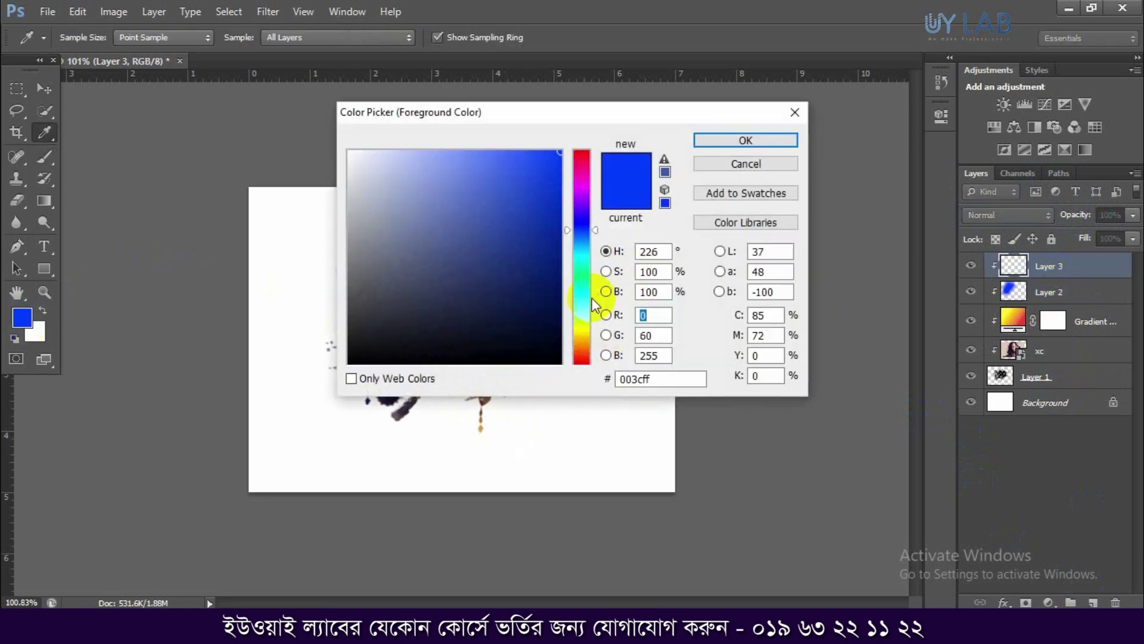
{"action": "left_click", "coordinate": [584, 159]}
{"action": "left_click", "coordinate": [745, 140]}
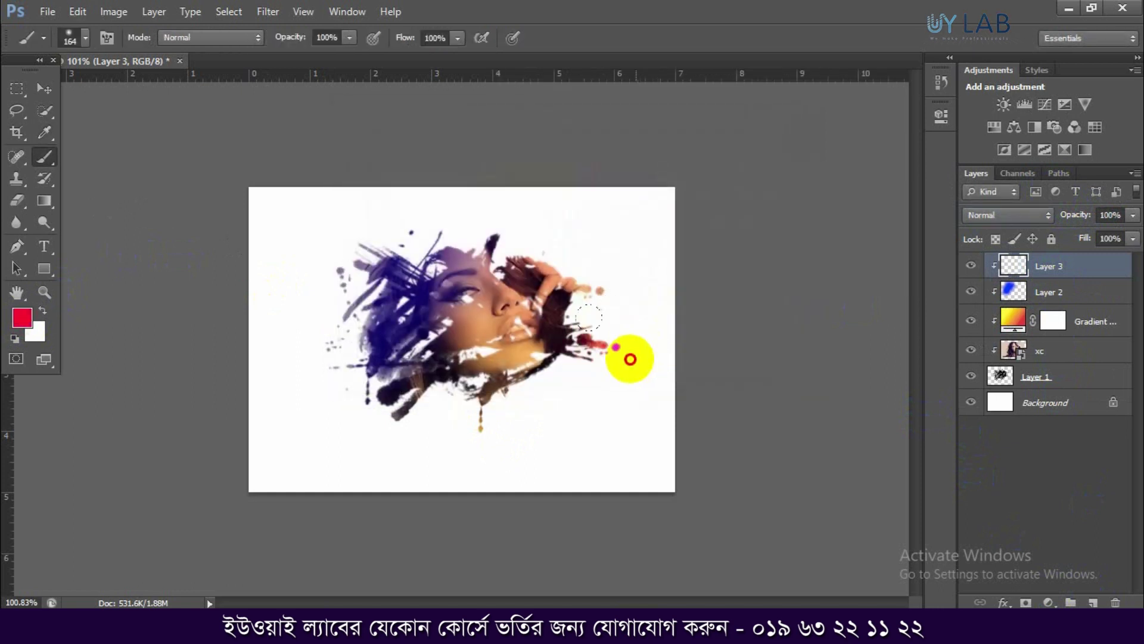
{"action": "left_click_drag", "start_coordinate": [626, 353], "coordinate": [483, 430]}
{"action": "left_click_drag", "start_coordinate": [489, 369], "coordinate": [599, 291]}
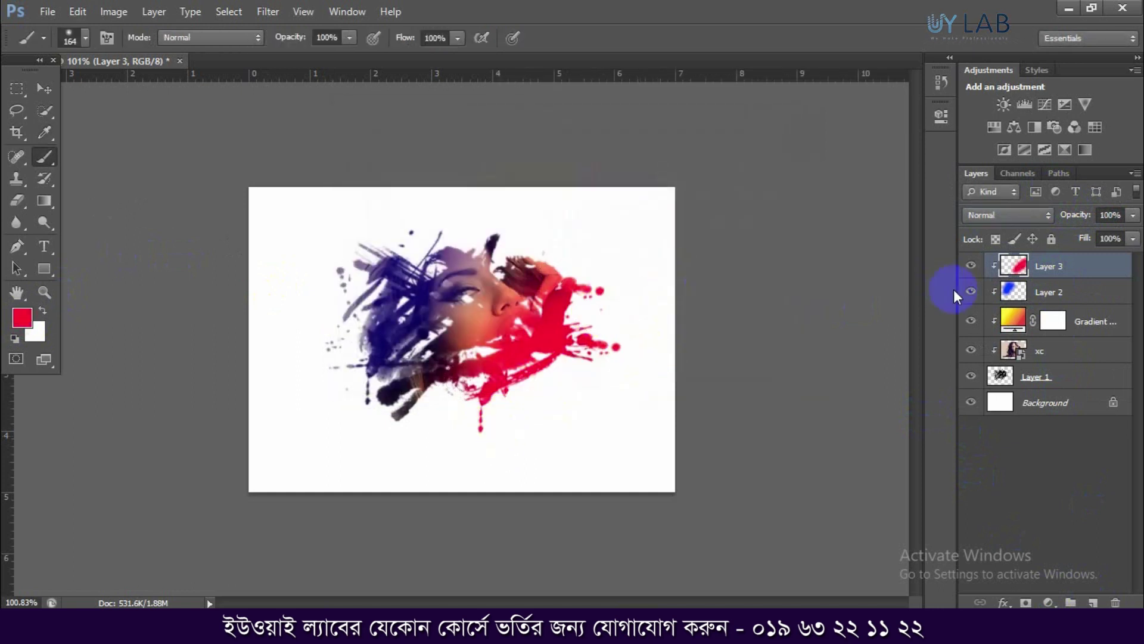
- Blend Layer 3's red paint in Hard Light at 34% opacity
{"action": "left_click", "coordinate": [1043, 218]}
{"action": "left_click", "coordinate": [1037, 233]}
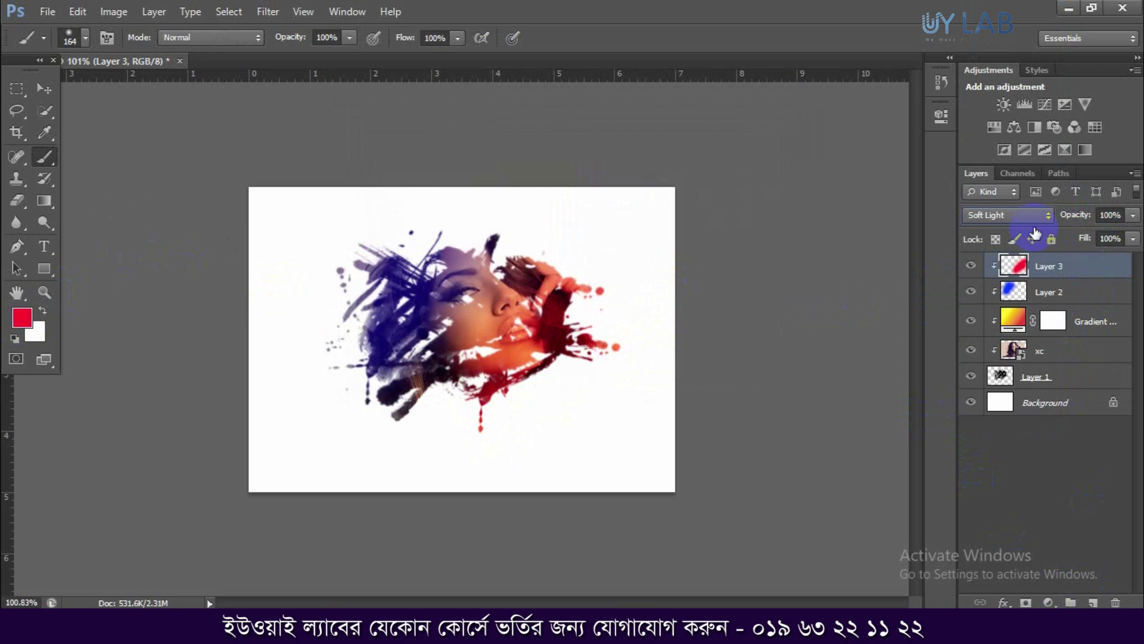
{"action": "left_click_drag", "start_coordinate": [1082, 218], "coordinate": [1078, 220]}
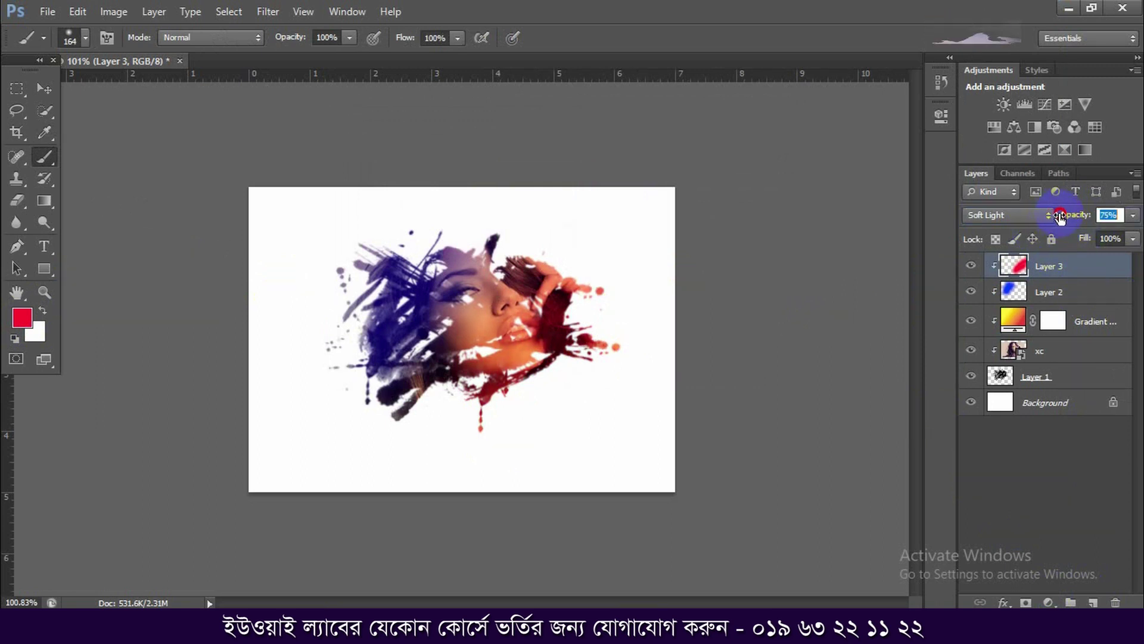
{"action": "left_click_drag", "start_coordinate": [1080, 219], "coordinate": [1085, 220]}
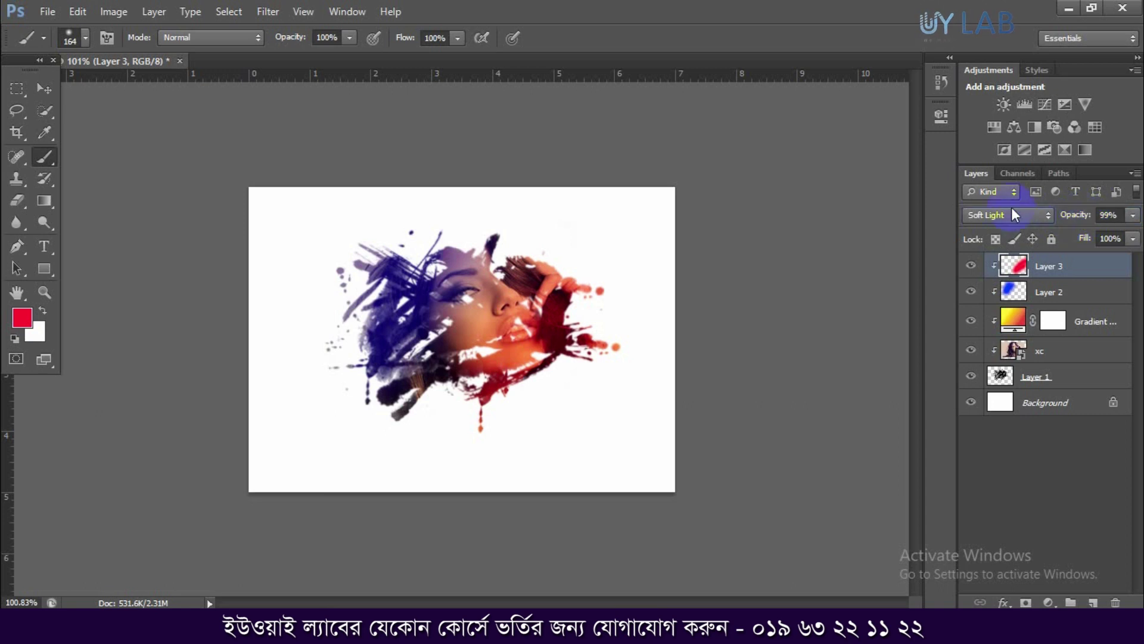
{"action": "left_click", "coordinate": [1015, 214]}
{"action": "left_click", "coordinate": [1014, 236]}
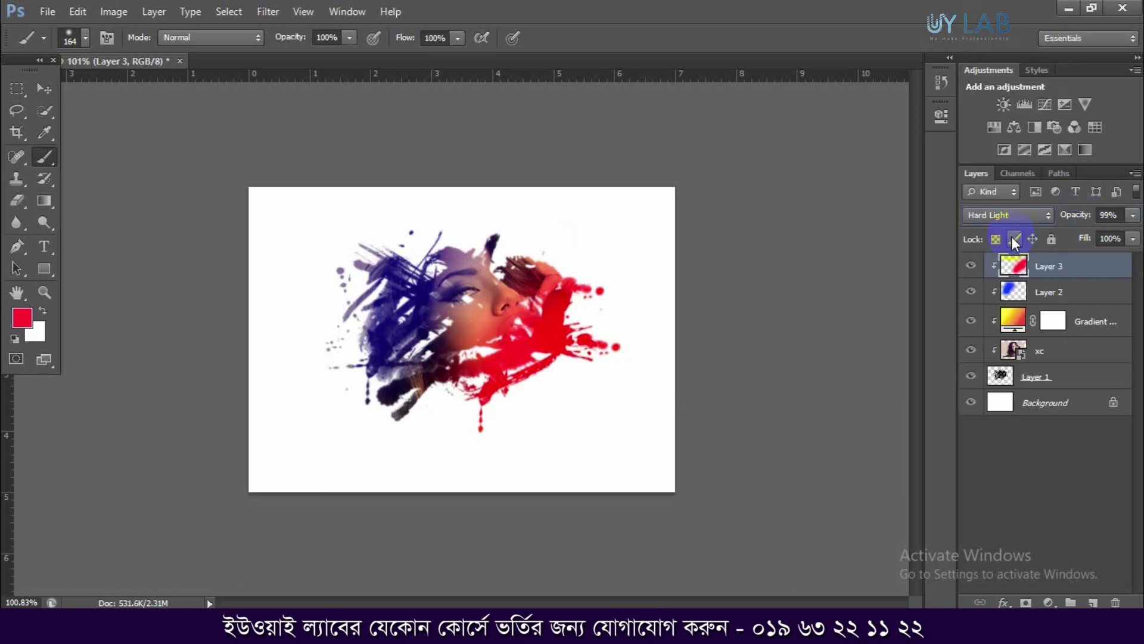
{"action": "left_click_drag", "start_coordinate": [1076, 215], "coordinate": [1029, 210]}
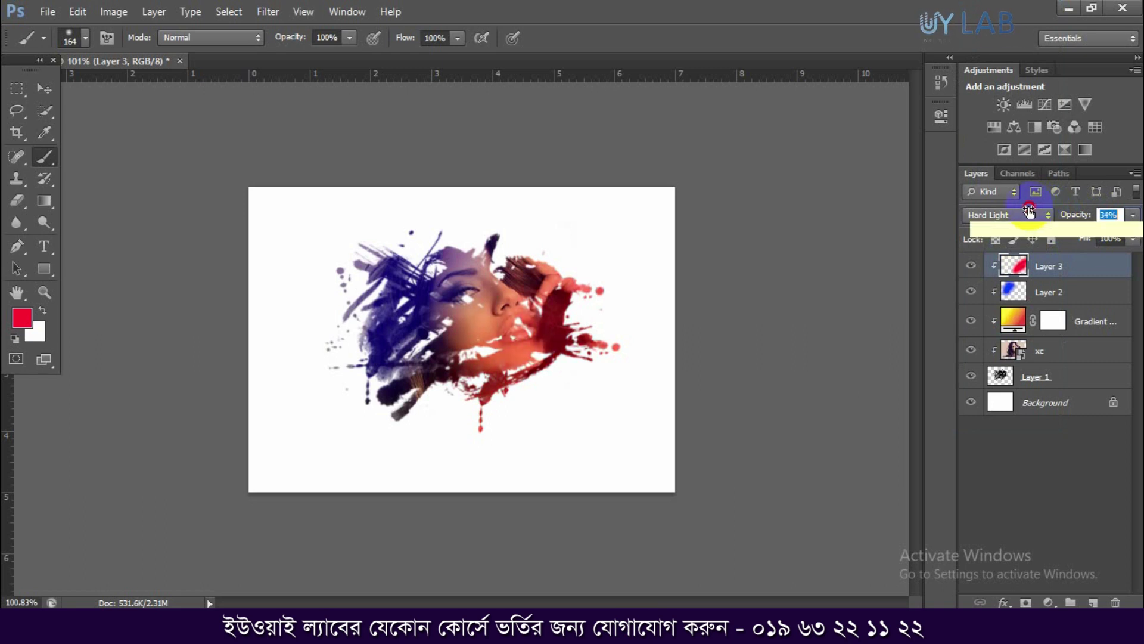
- Lower Layer 2's opacity to 27% and deselect all layers
{"action": "left_click", "coordinate": [1058, 295]}
{"action": "left_click_drag", "start_coordinate": [1071, 219], "coordinate": [1061, 217]}
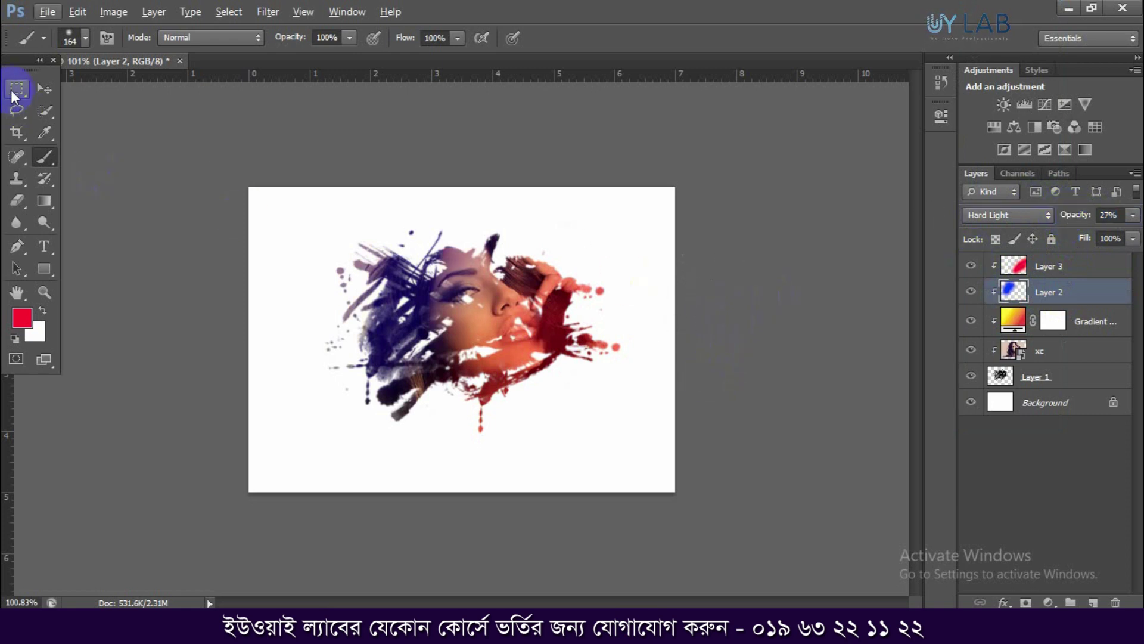
{"action": "left_click", "coordinate": [44, 88]}
{"action": "left_click", "coordinate": [656, 294]}
{"action": "scroll", "coordinate": [656, 295], "scroll_direction": "down", "scroll_amount": 2}
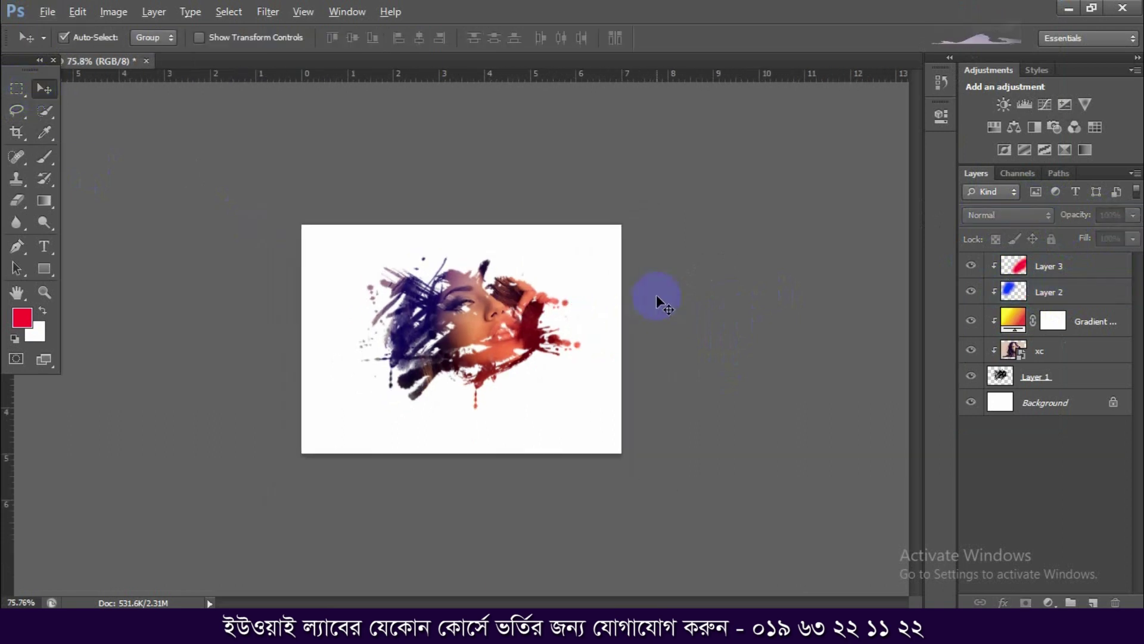
{"action": "scroll", "coordinate": [542, 241], "scroll_direction": "up", "scroll_amount": 2}
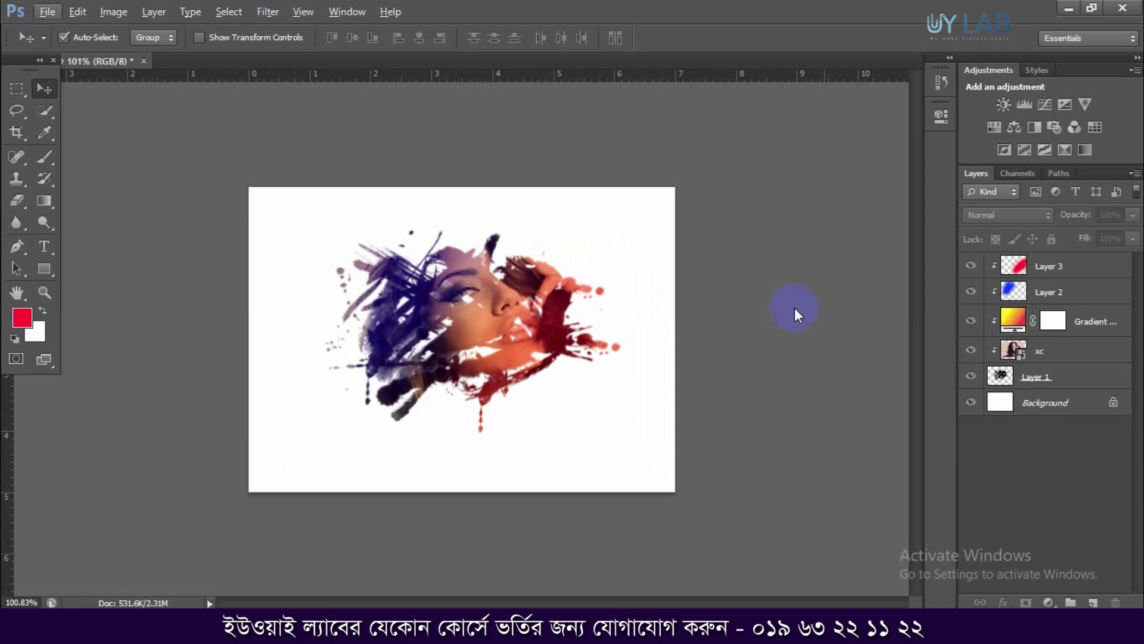
- Group Layer 1 through Layer 3 with Ctrl+G and name the group 'Image Effect'
{"action": "left_click", "coordinate": [1052, 265]}
{"action": "left_click", "coordinate": [1040, 376], "text": "shift"}
{"action": "key", "text": "ctrl+g"}
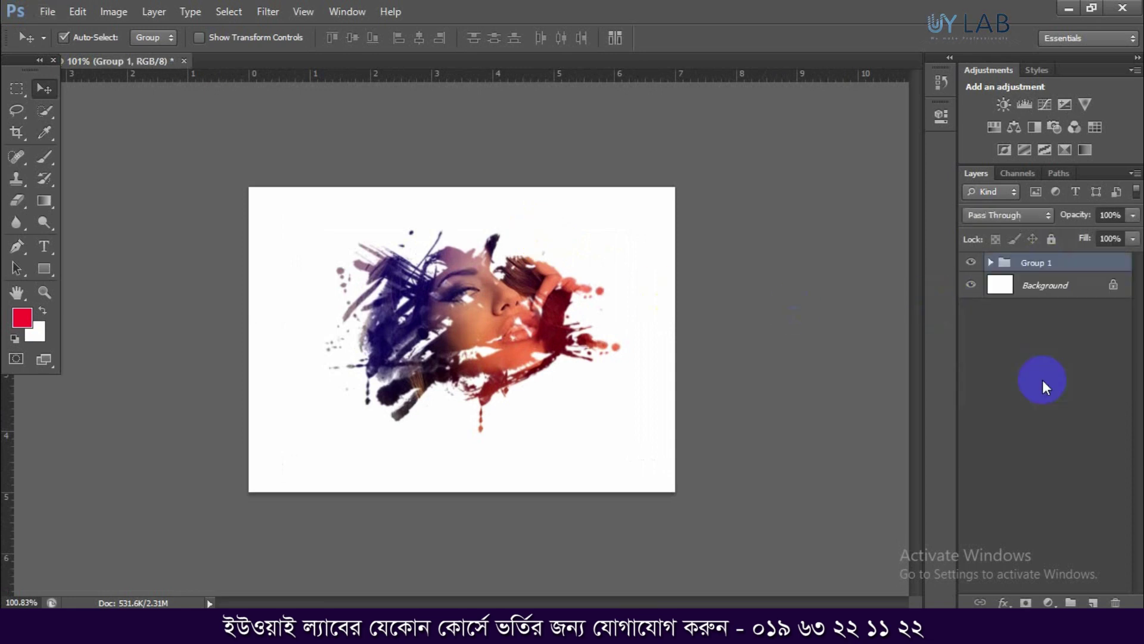
{"action": "double_click", "coordinate": [1033, 261]}
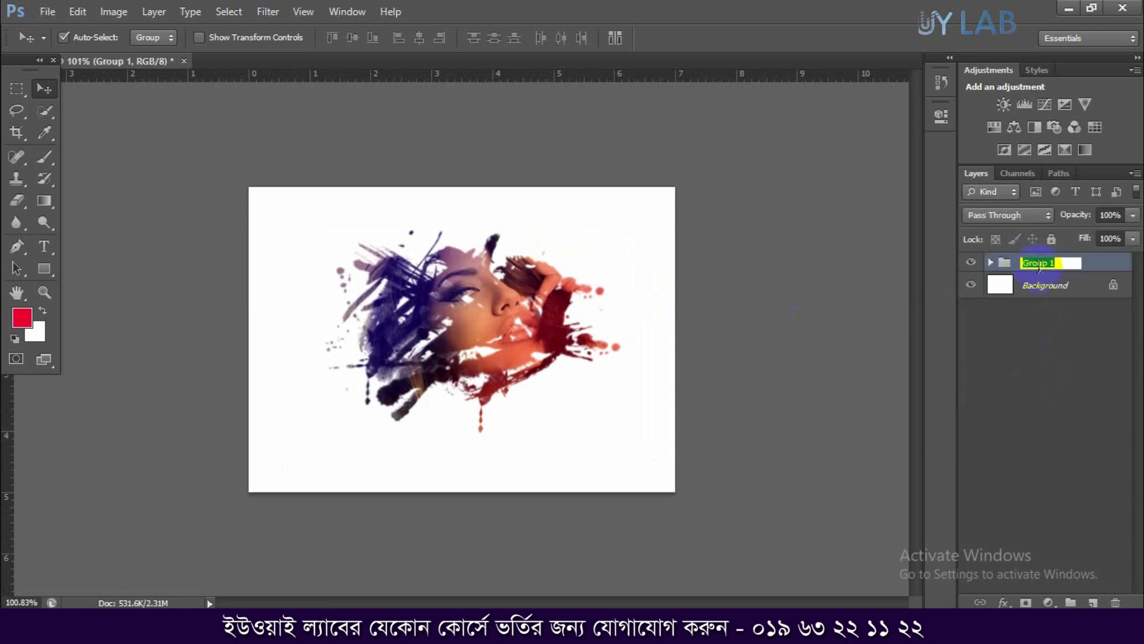
{"action": "type", "text": "Image Effect"}
{"action": "key", "text": "Return"}
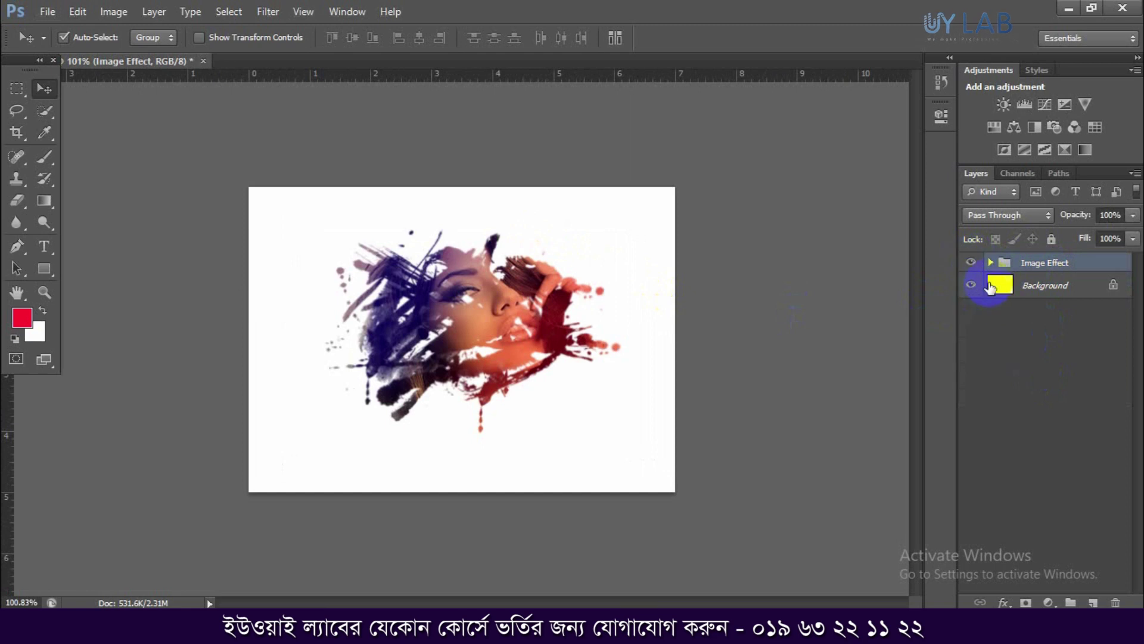
{"action": "left_click", "coordinate": [989, 263]}
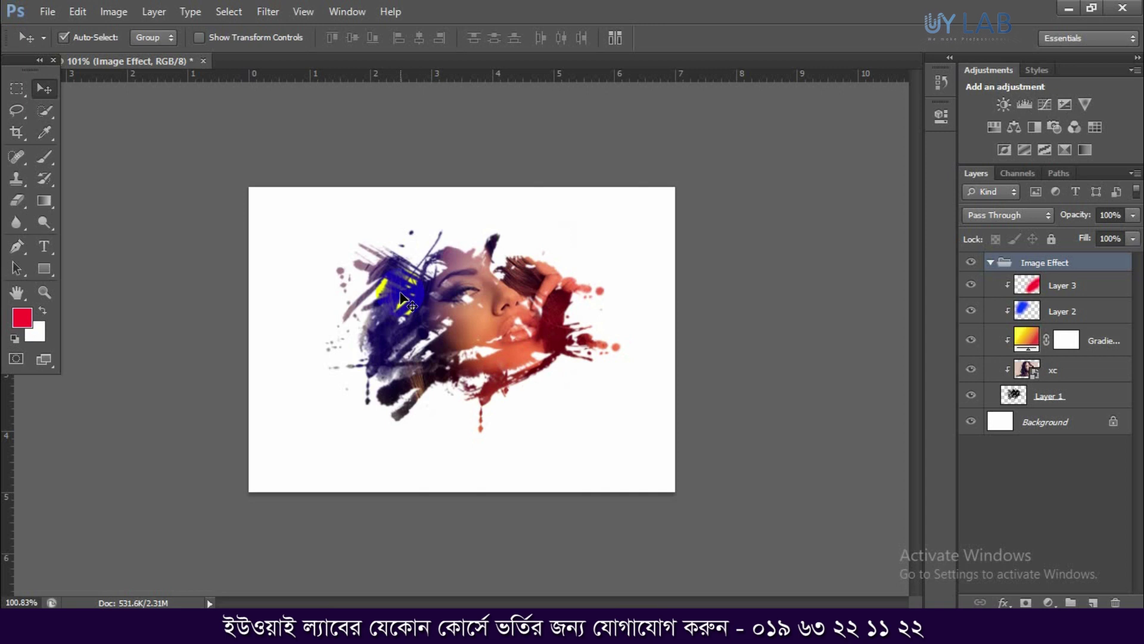
{"action": "left_click_drag", "start_coordinate": [401, 294], "coordinate": [490, 291]}
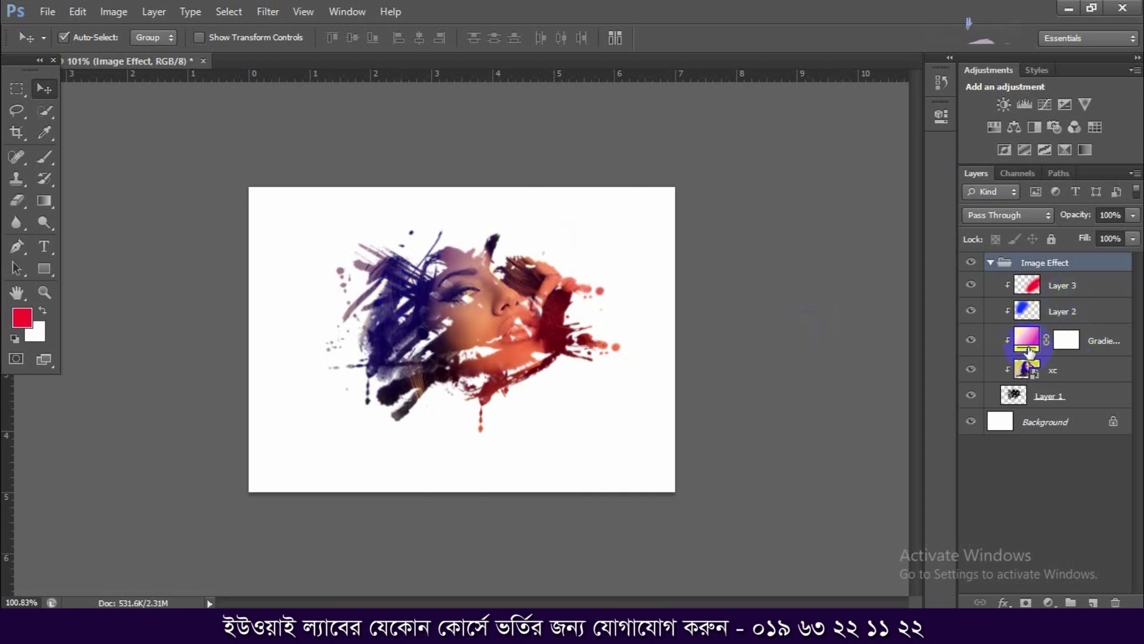
{"action": "left_click", "coordinate": [859, 382]}
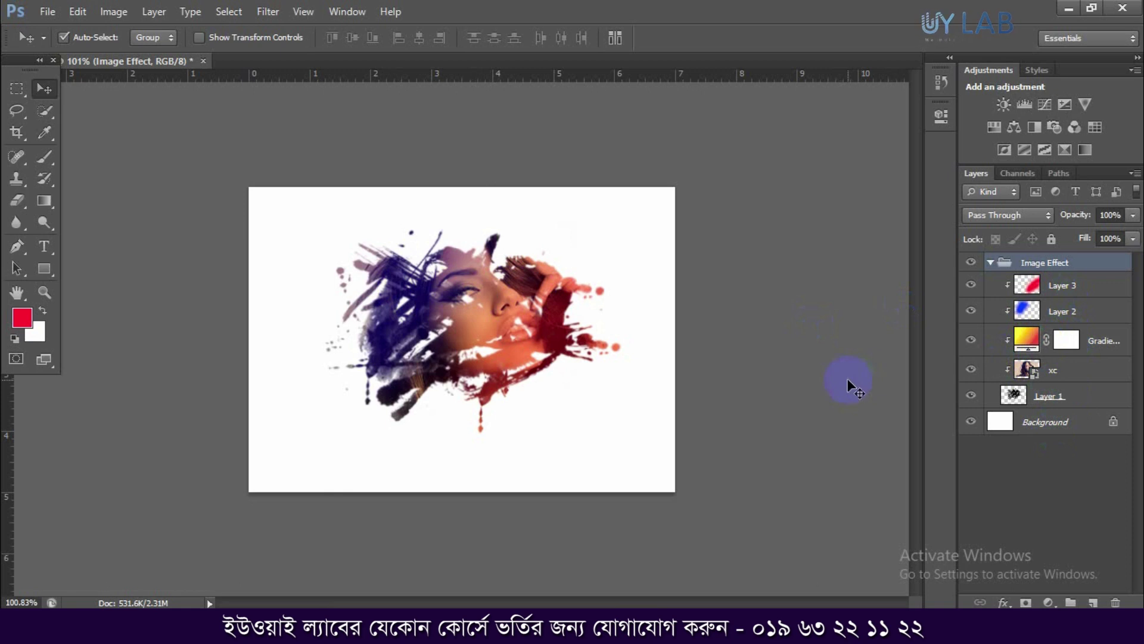